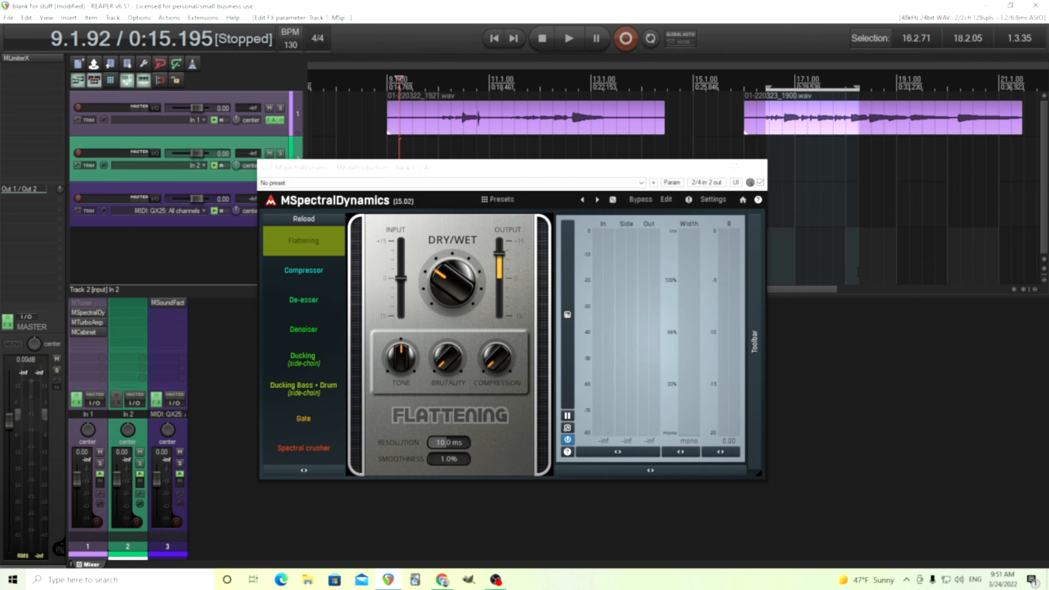
Bypass MSpectralDynamics and play the first audio clip from its beginning, stopping near its end.
{"action": "left_click", "coordinate": [636, 200]}
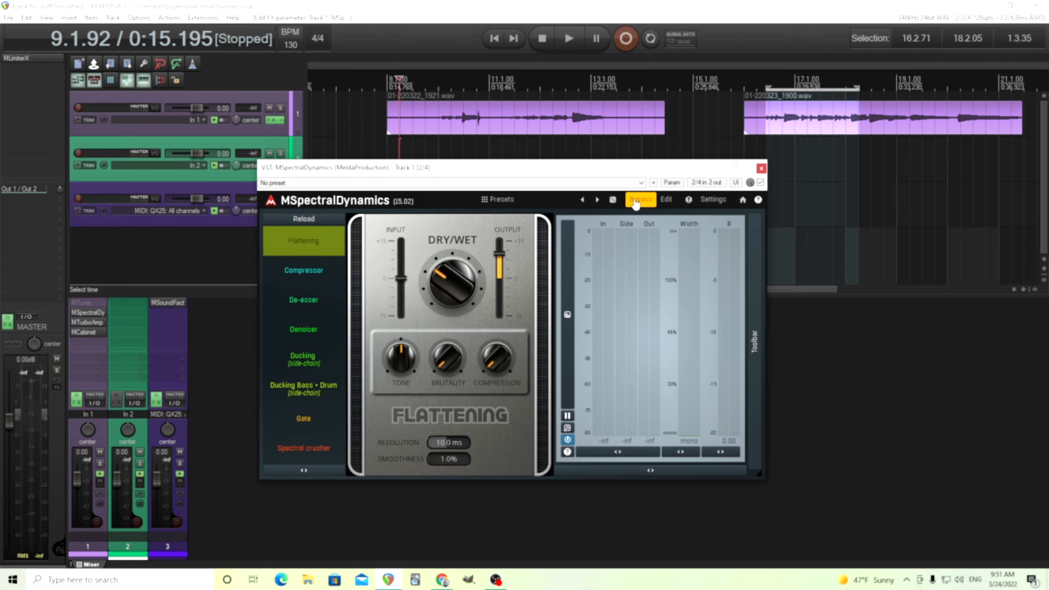
{"action": "left_click", "coordinate": [390, 146]}
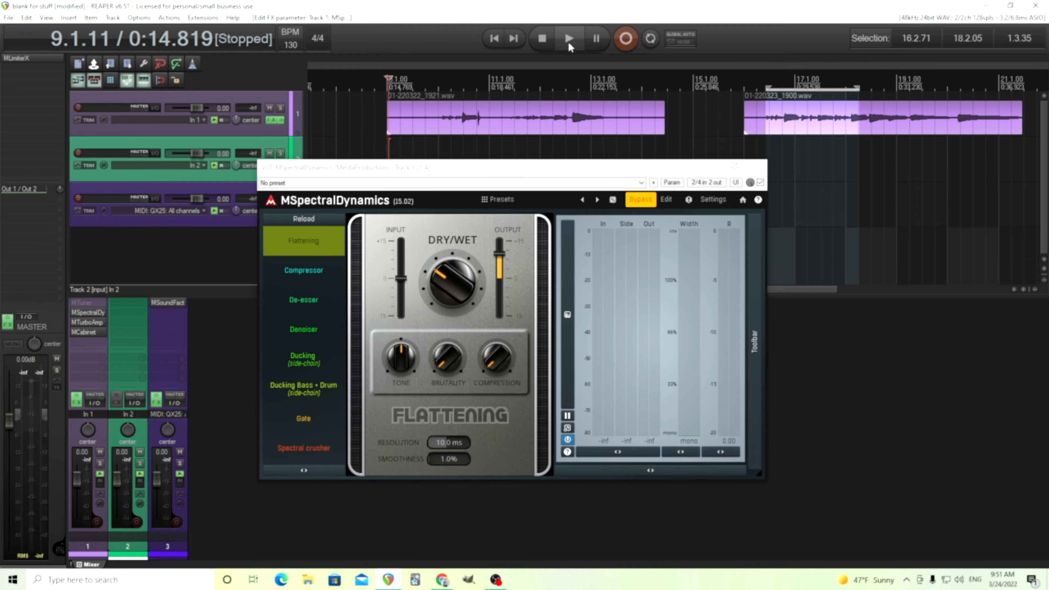
{"action": "left_click", "coordinate": [569, 39]}
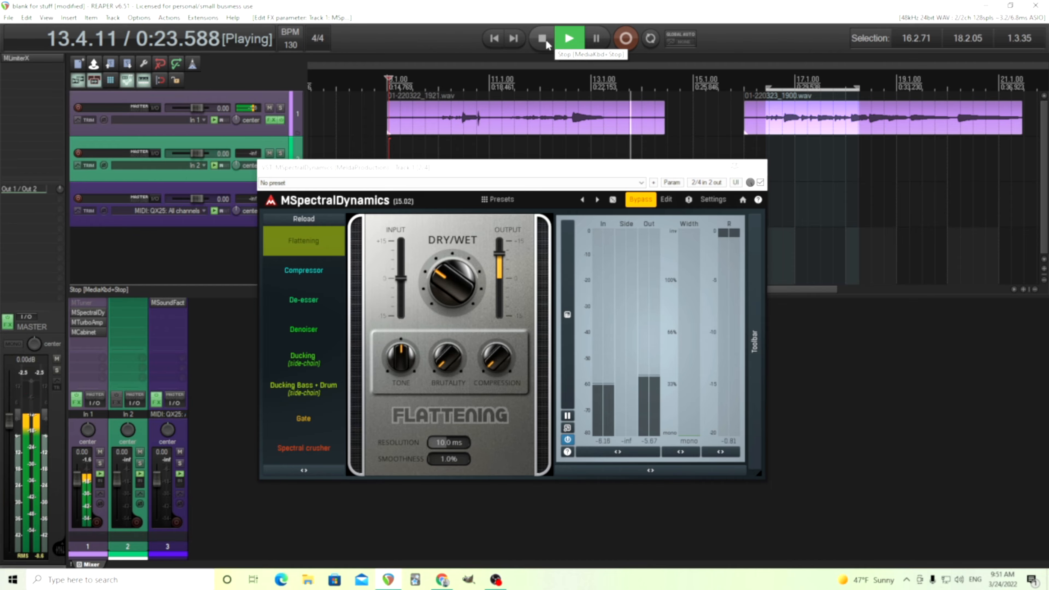
{"action": "left_click", "coordinate": [545, 38]}
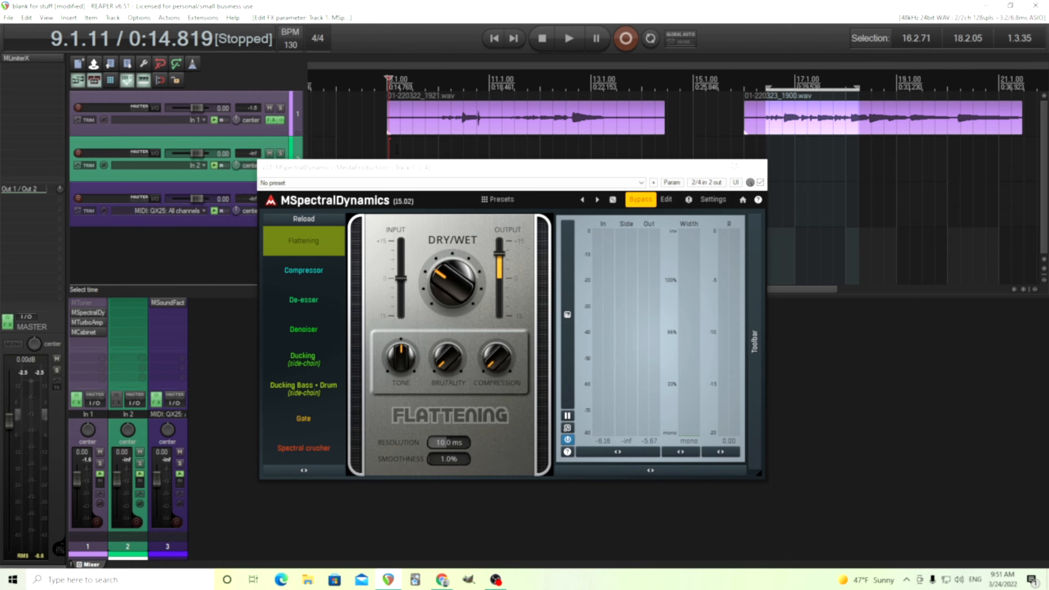
Select the time range 9.1.67 to 9.4.54 at the first clip's quiet opening and turn the plug-in's bypass off.
{"action": "left_click_drag", "start_coordinate": [396, 149], "coordinate": [433, 149]}
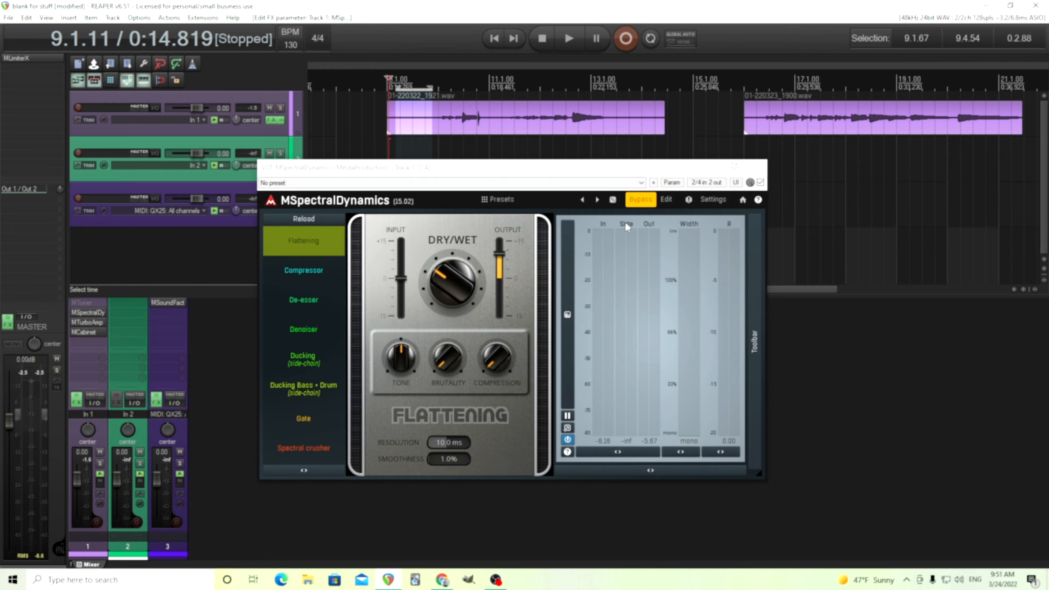
{"action": "left_click", "coordinate": [642, 204]}
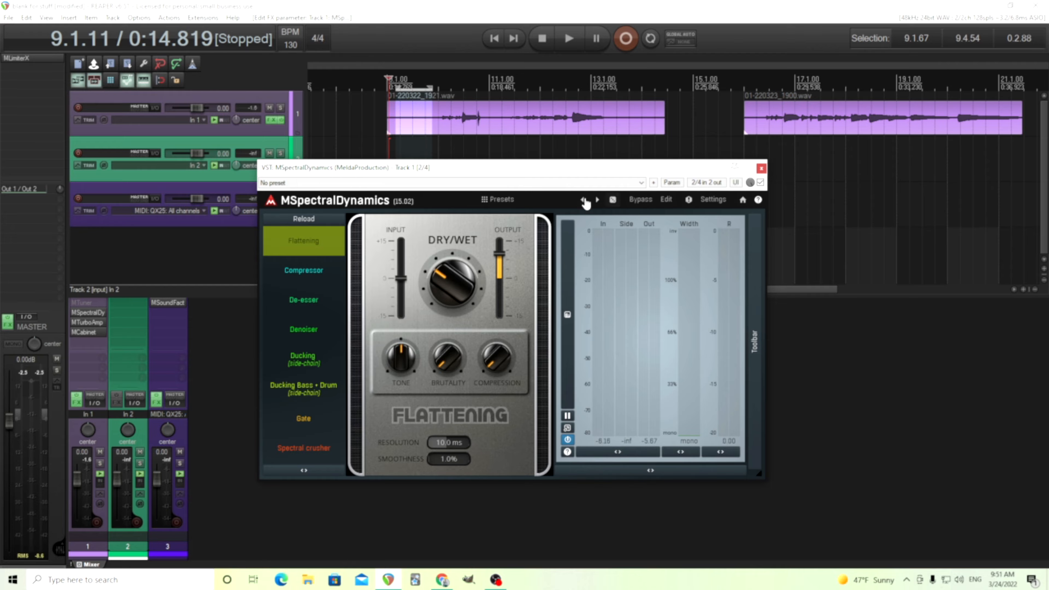
Load the plug-in's Default preset and close the preset browser.
{"action": "left_click", "coordinate": [534, 200]}
{"action": "left_click", "coordinate": [751, 240]}
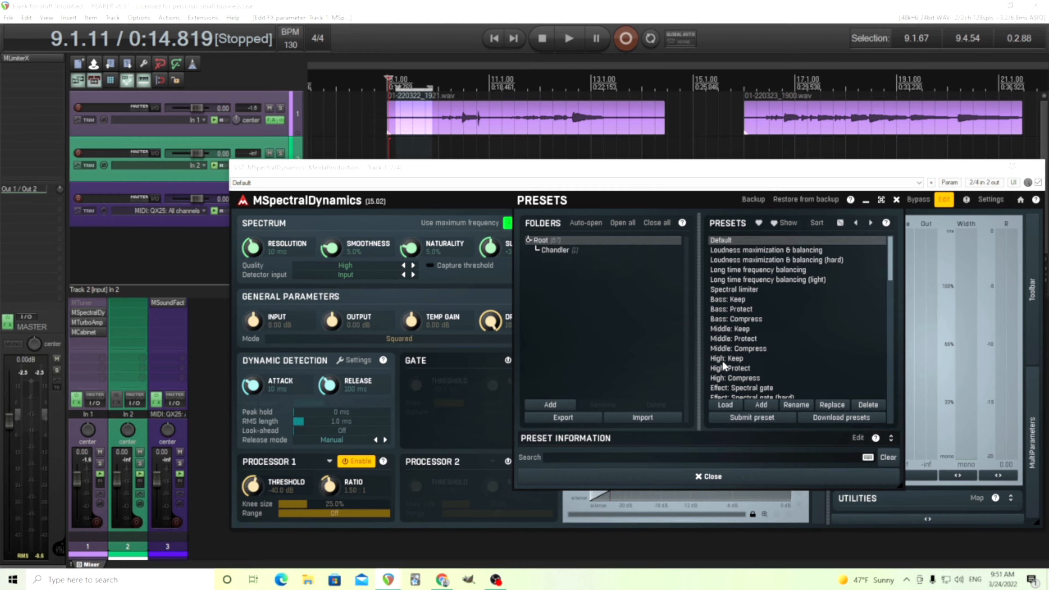
{"action": "left_click", "coordinate": [725, 481]}
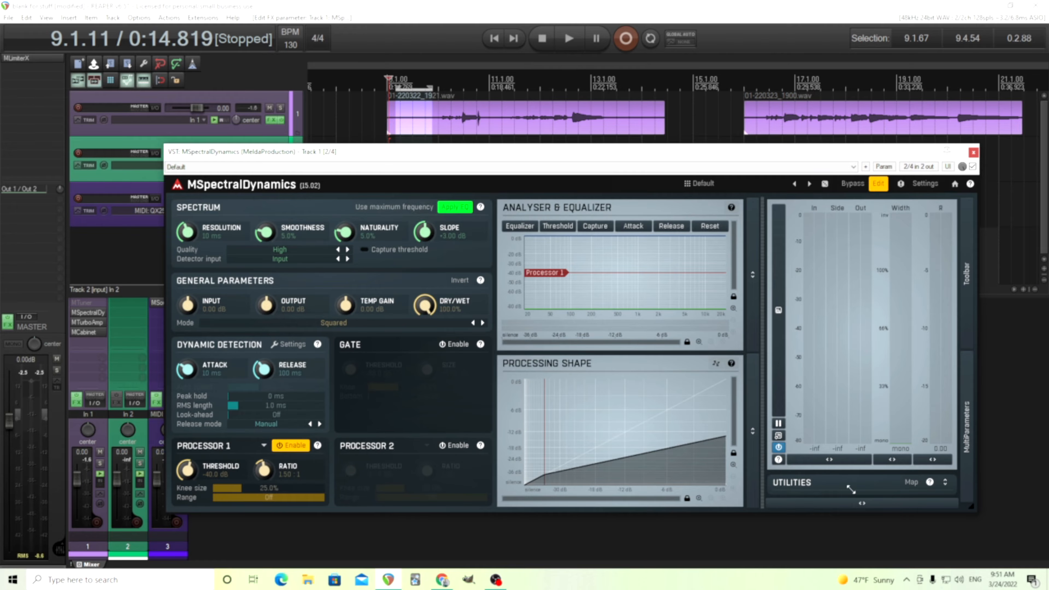
Disable Processor 1 and shorten the detection attack to under 1 ms and the release to about 30 ms.
{"action": "left_click", "coordinate": [294, 446]}
{"action": "left_click_drag", "start_coordinate": [186, 372], "coordinate": [186, 374]}
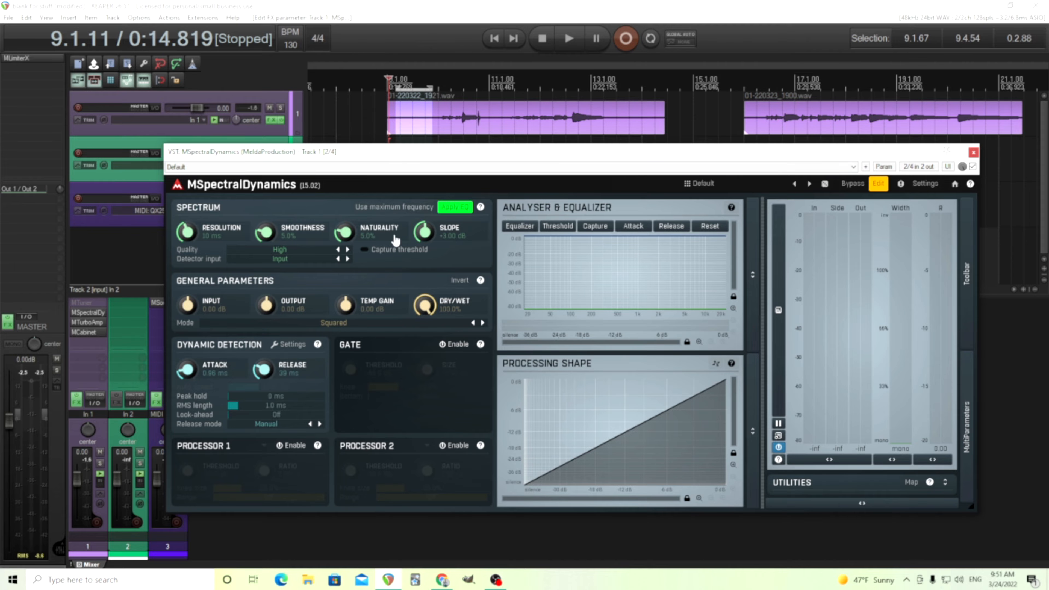
Loop playback of the first clip's quiet opening and shorten the time selection to end at 9.3.47.
{"action": "left_click", "coordinate": [651, 39]}
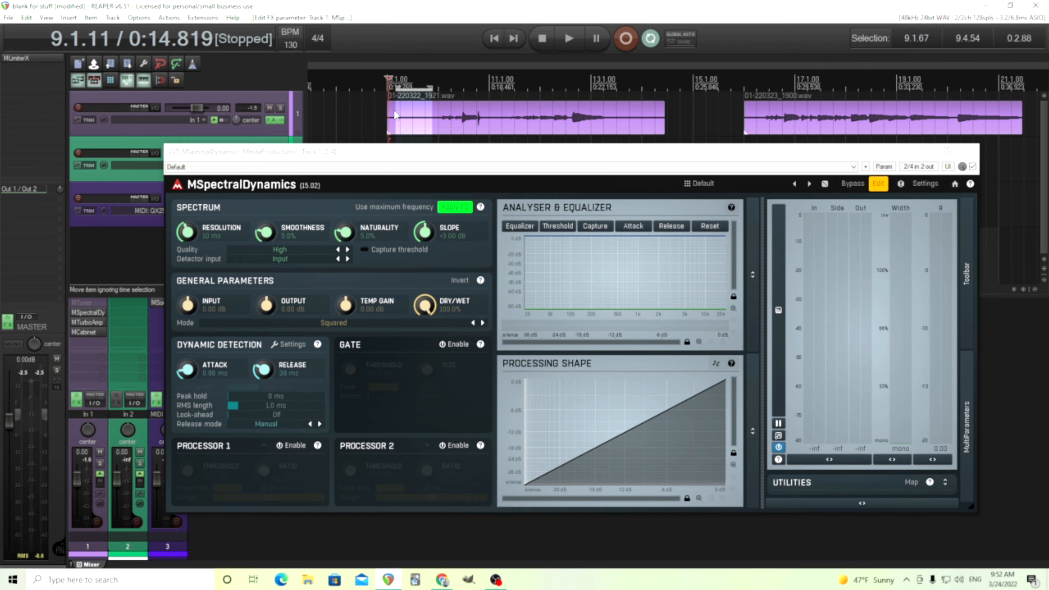
{"action": "left_click", "coordinate": [394, 142]}
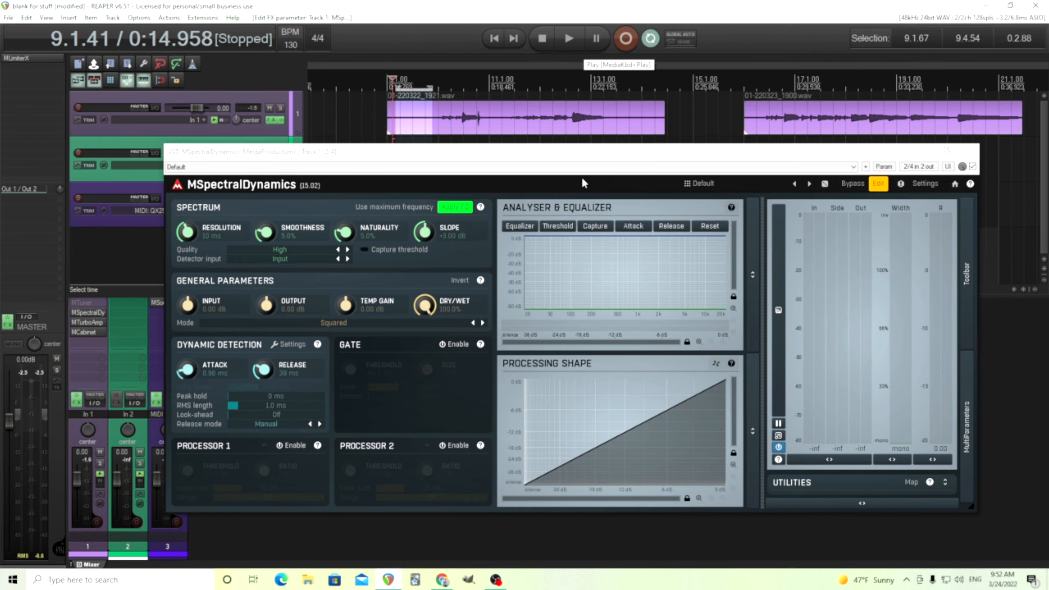
{"action": "left_click", "coordinate": [566, 39]}
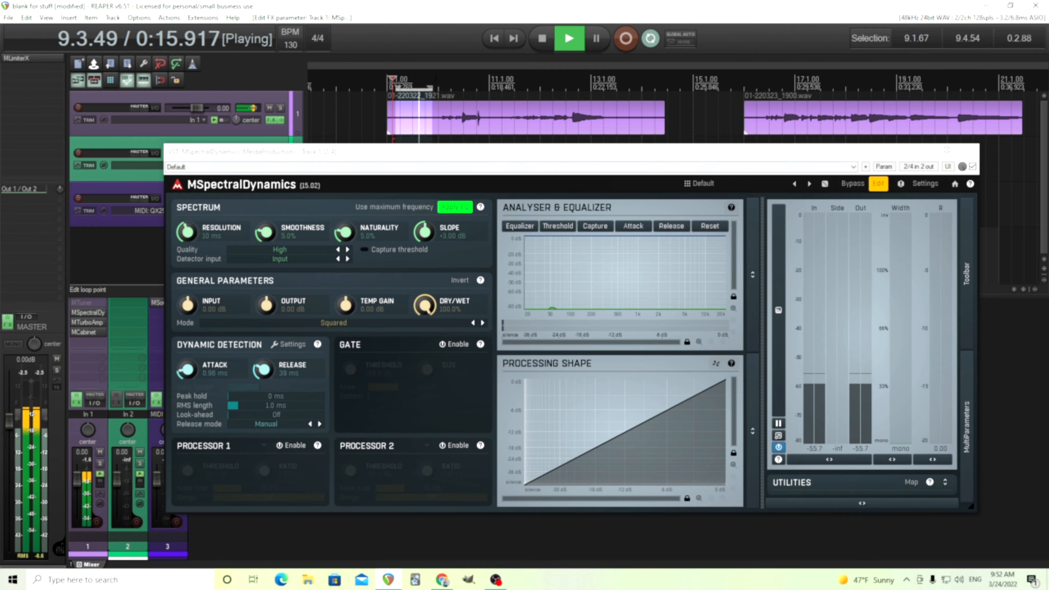
{"action": "left_click_drag", "start_coordinate": [432, 87], "coordinate": [419, 88]}
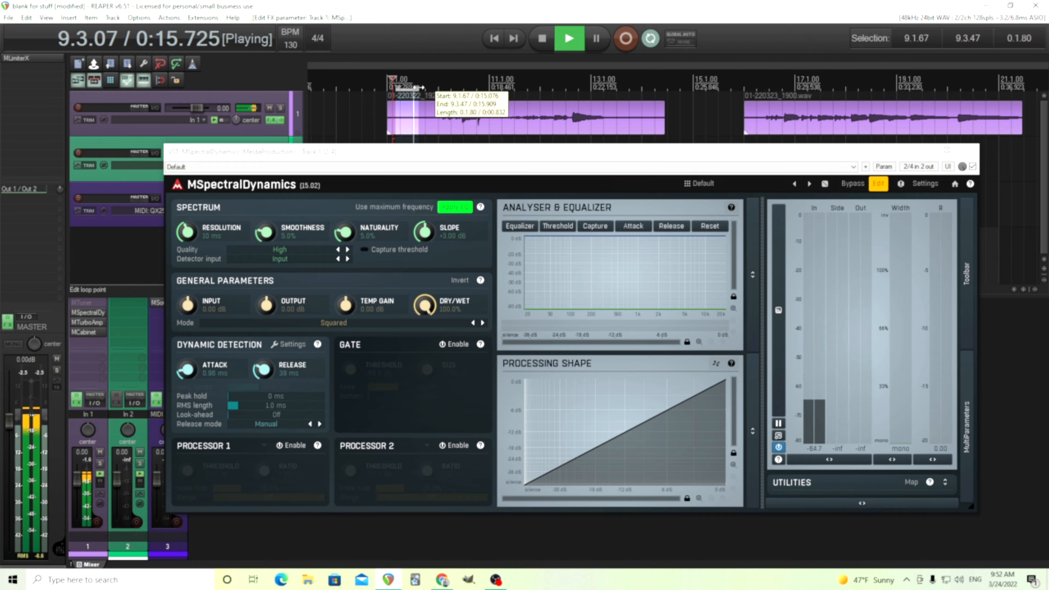
Capture the looped background noise as the spectral threshold curve and stop playback.
{"action": "left_click", "coordinate": [593, 234]}
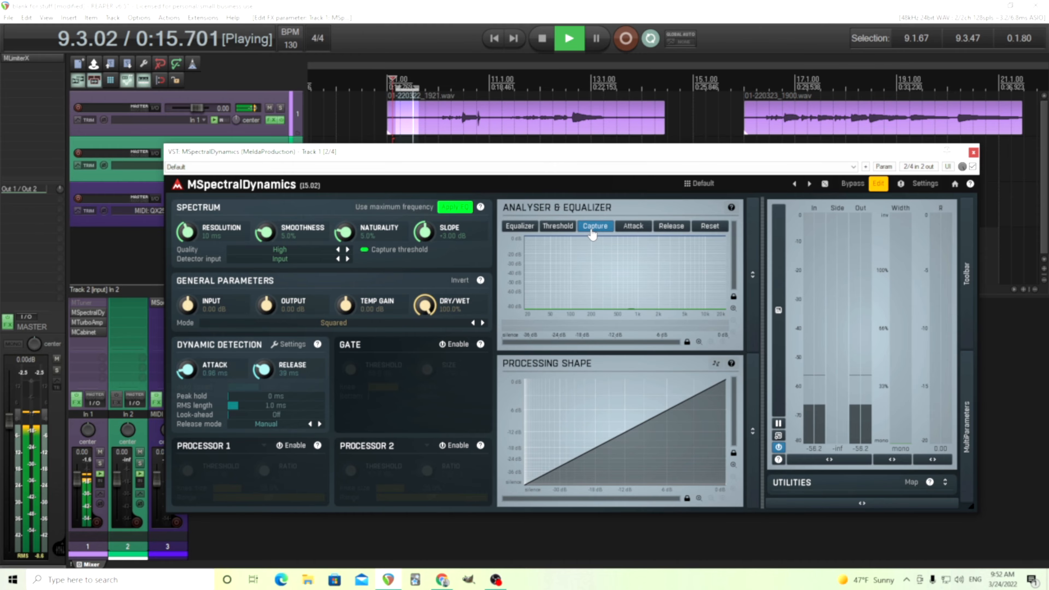
{"action": "left_click", "coordinate": [593, 233]}
{"action": "left_click", "coordinate": [545, 40]}
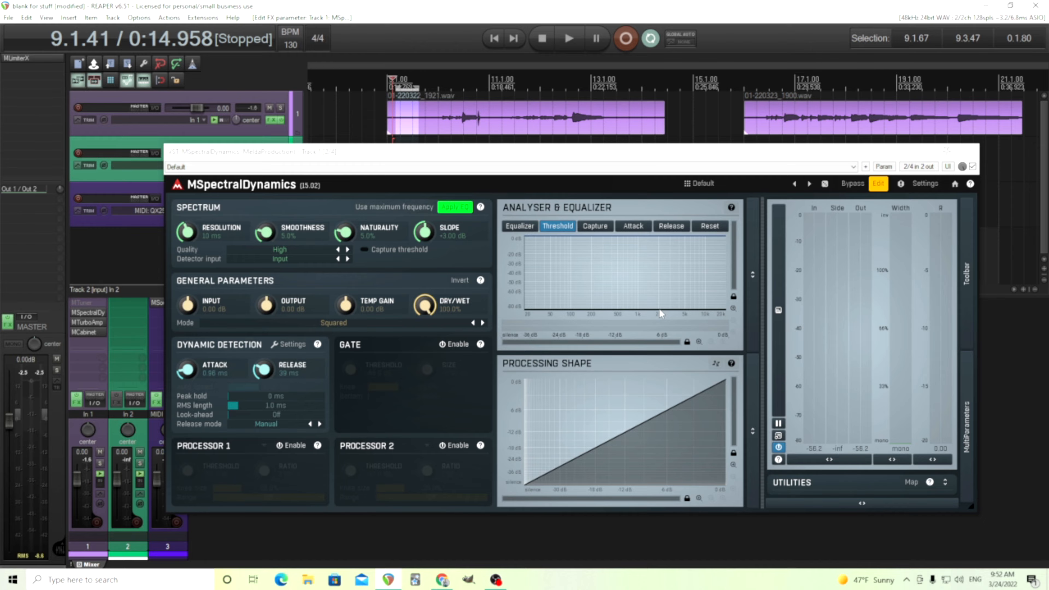
Enable the Gate with a threshold of -80 dB and set the time selection to 9.1.11 through 9.4.71.
{"action": "left_click", "coordinate": [456, 346]}
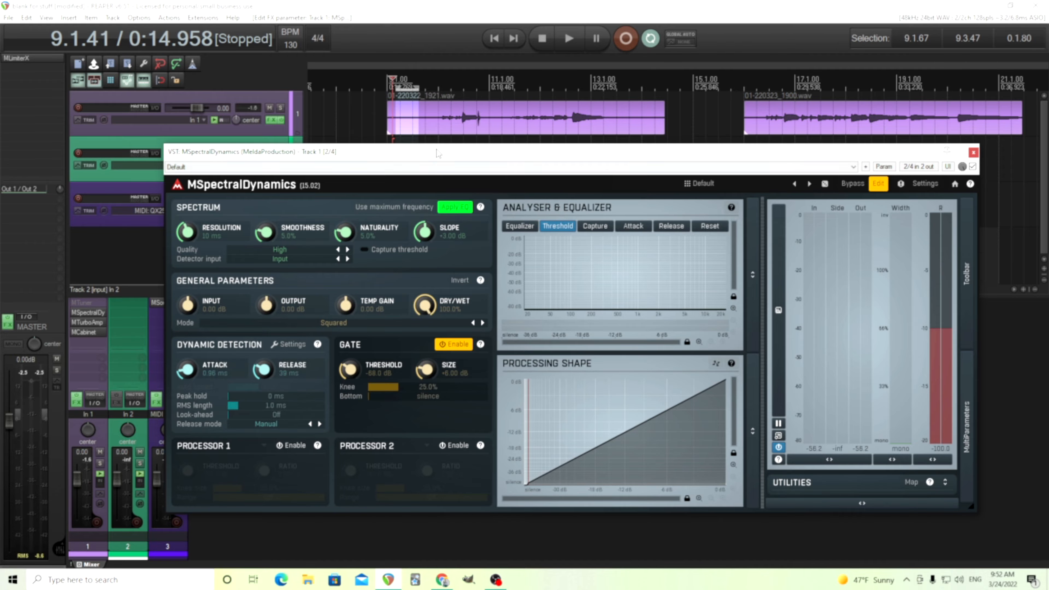
{"action": "left_click_drag", "start_coordinate": [417, 87], "coordinate": [388, 88]}
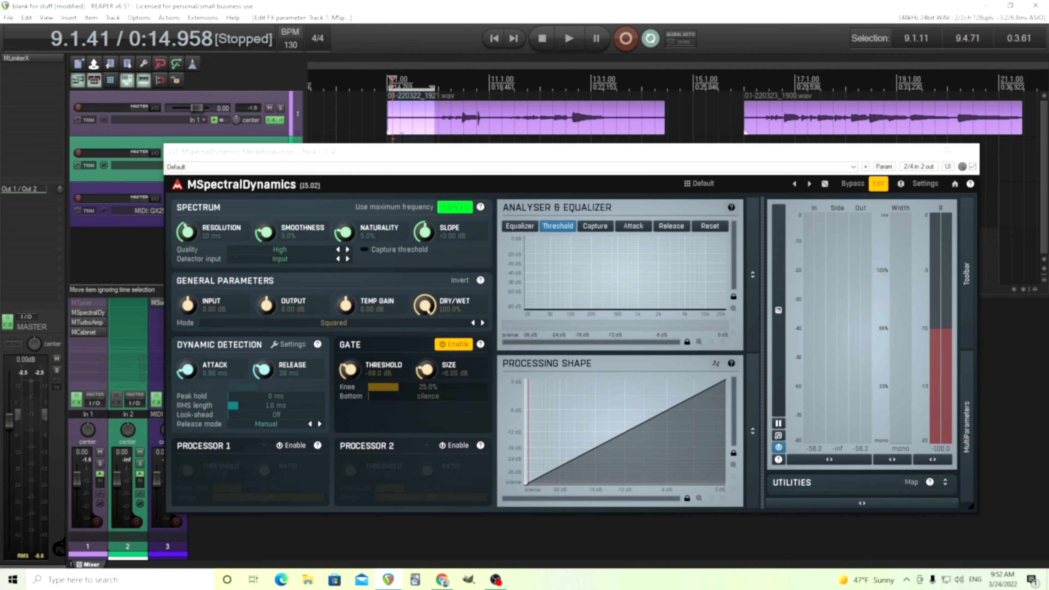
{"action": "left_click", "coordinate": [349, 370]}
{"action": "left_click_drag", "start_coordinate": [349, 369], "coordinate": [346, 374]}
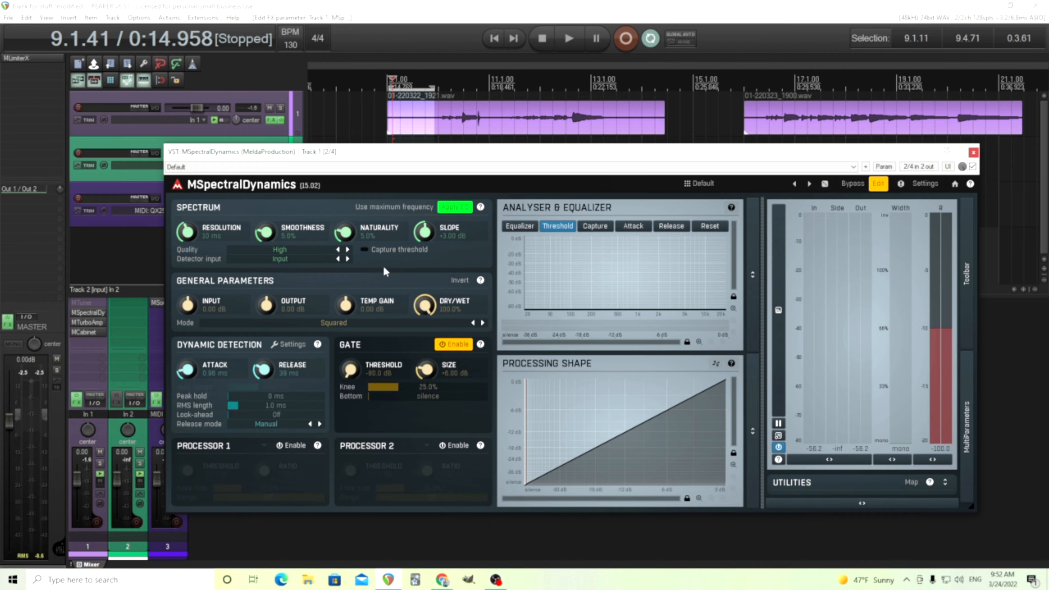
Loop playback from just before the first clip and adjust the gate threshold to -44.8 dB.
{"action": "left_click", "coordinate": [384, 119]}
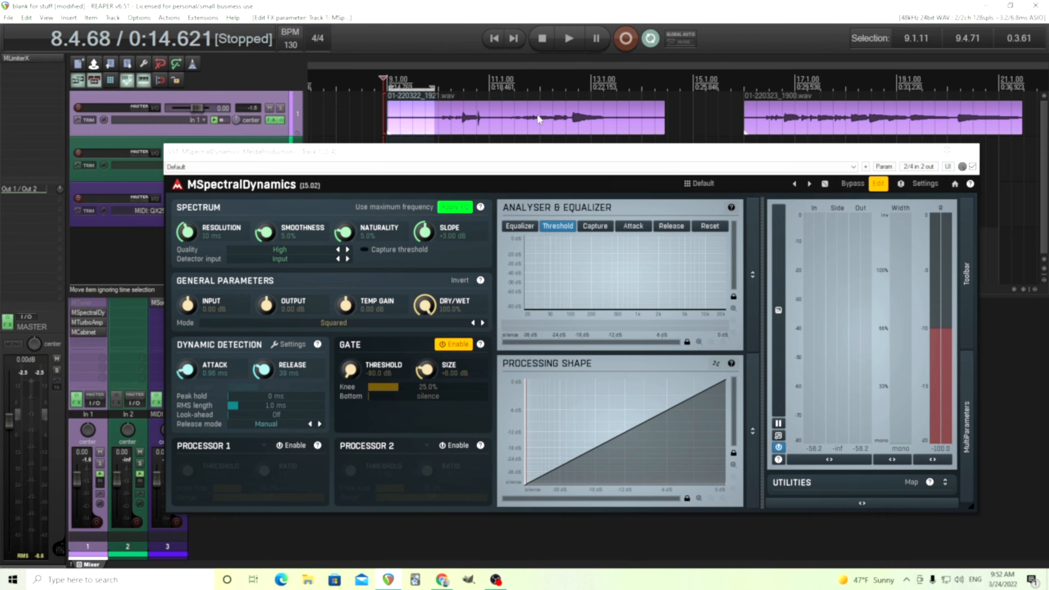
{"action": "left_click", "coordinate": [572, 39]}
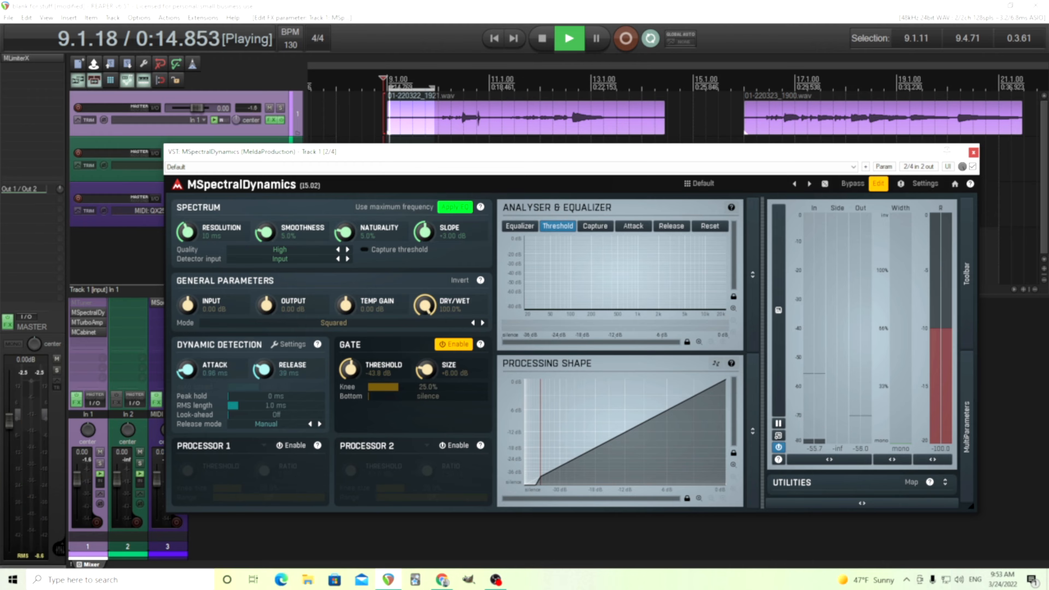
{"action": "key", "text": "space"}
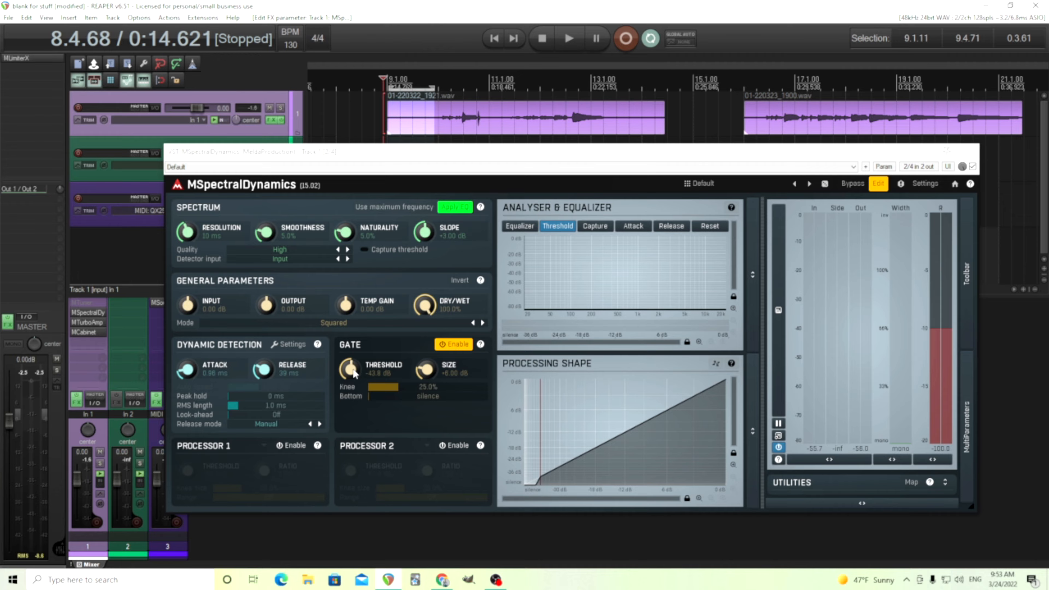
{"action": "left_click_drag", "start_coordinate": [354, 368], "coordinate": [355, 371]}
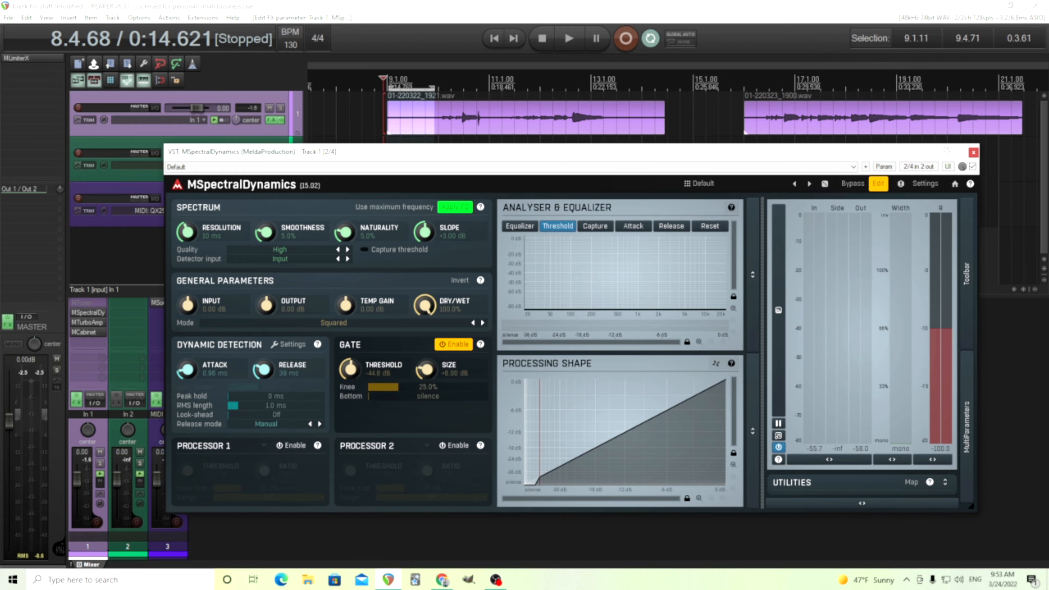
Turn off repeat and audition the whole first clip while raising the gate threshold to -40.6 dB.
{"action": "left_click", "coordinate": [651, 38]}
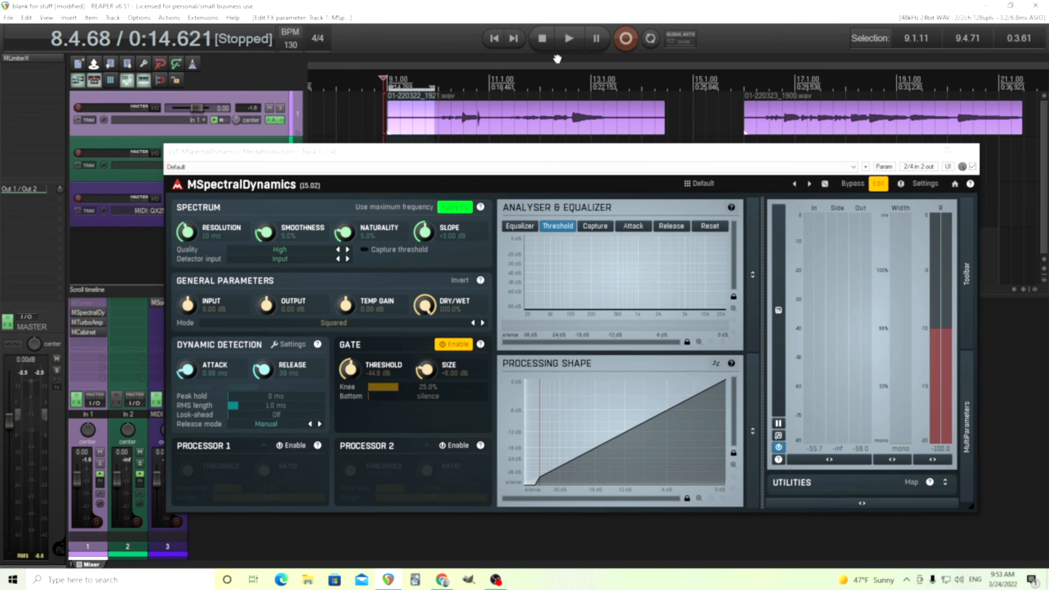
{"action": "left_click", "coordinate": [566, 43]}
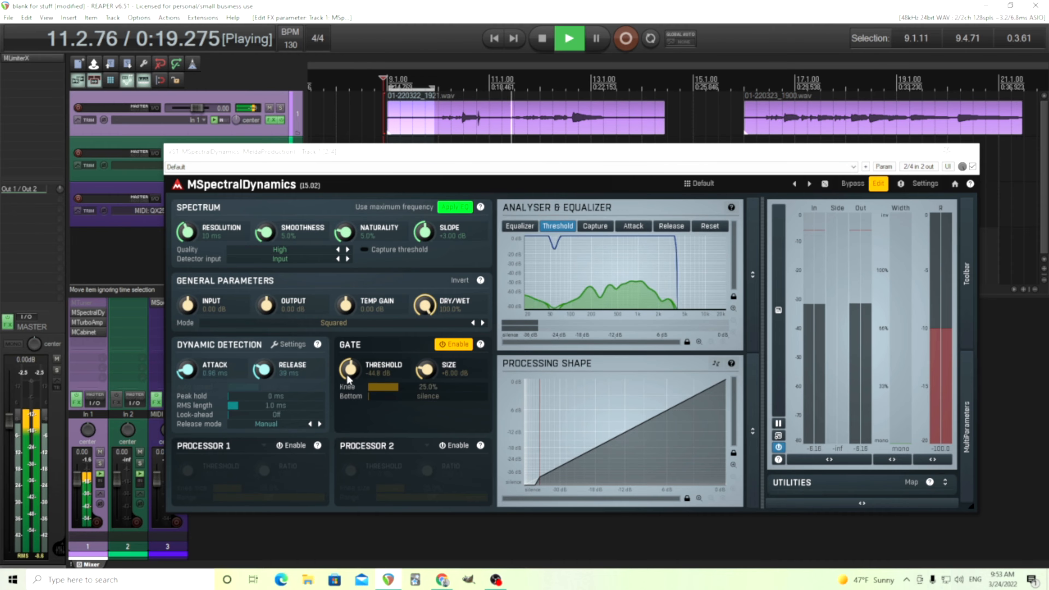
{"action": "left_click_drag", "start_coordinate": [350, 372], "coordinate": [350, 360]}
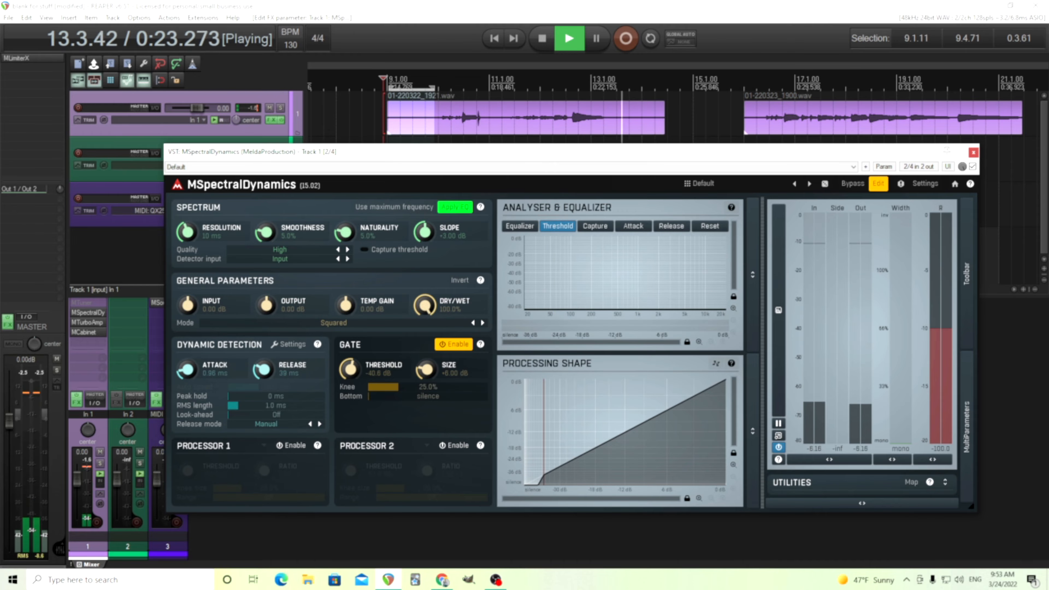
{"action": "left_click", "coordinate": [565, 40]}
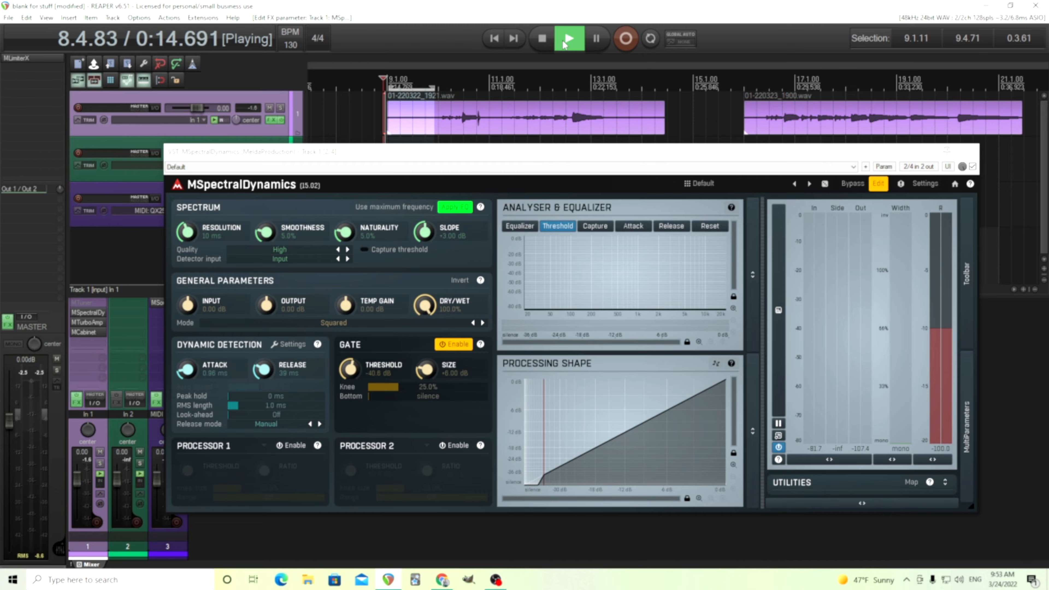
{"action": "left_click", "coordinate": [541, 39]}
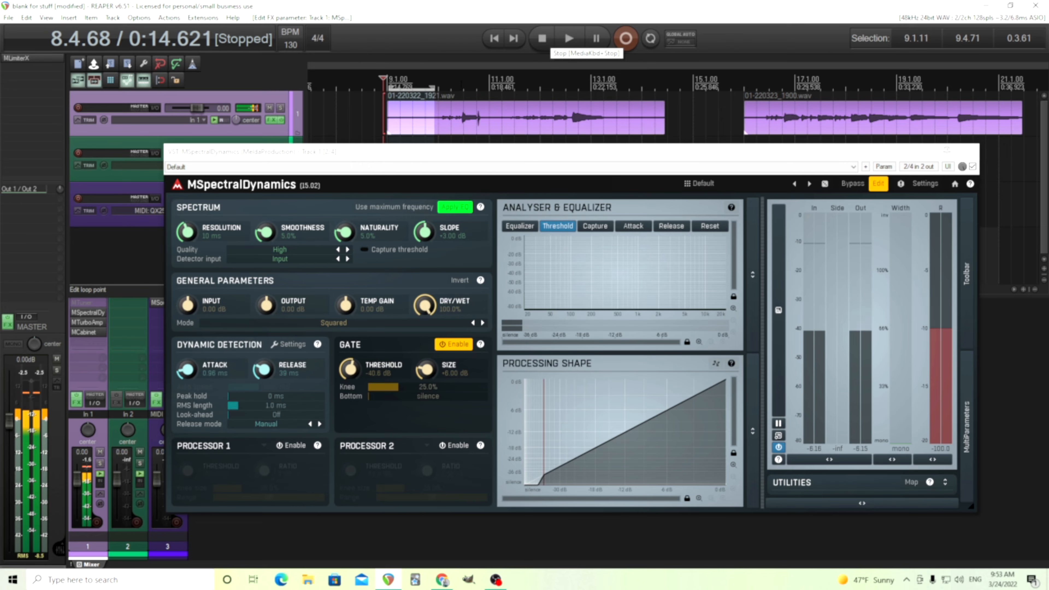
Set the time selection to 9.4.89 through 13.2.84 in the first clip and place the edit cursor just before it.
{"action": "left_click_drag", "start_coordinate": [435, 88], "coordinate": [617, 88]}
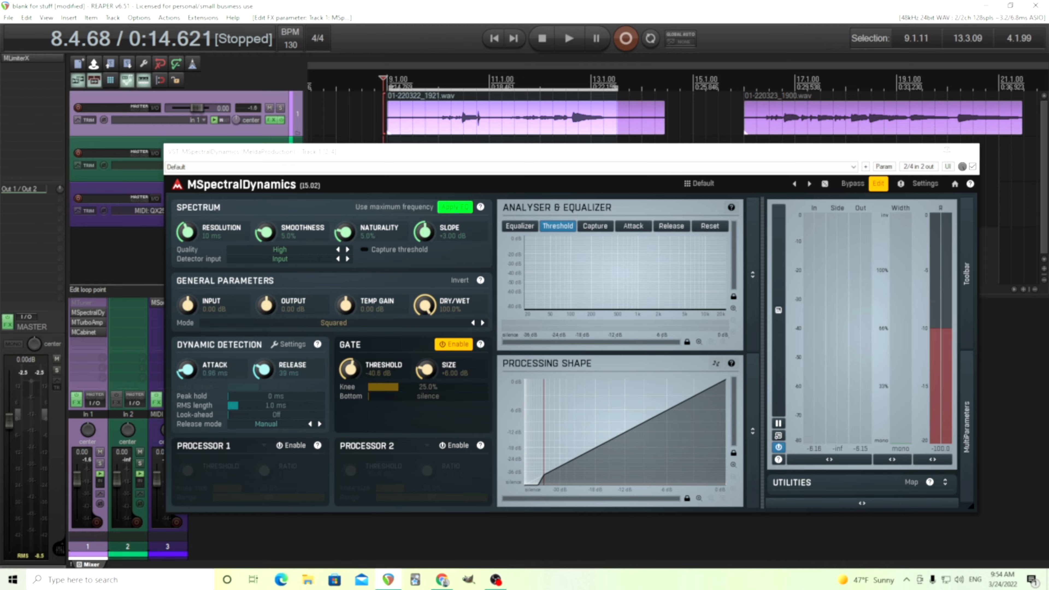
{"action": "left_click_drag", "start_coordinate": [388, 88], "coordinate": [615, 88]}
{"action": "left_click_drag", "start_coordinate": [388, 88], "coordinate": [437, 88]}
{"action": "left_click", "coordinate": [435, 140]}
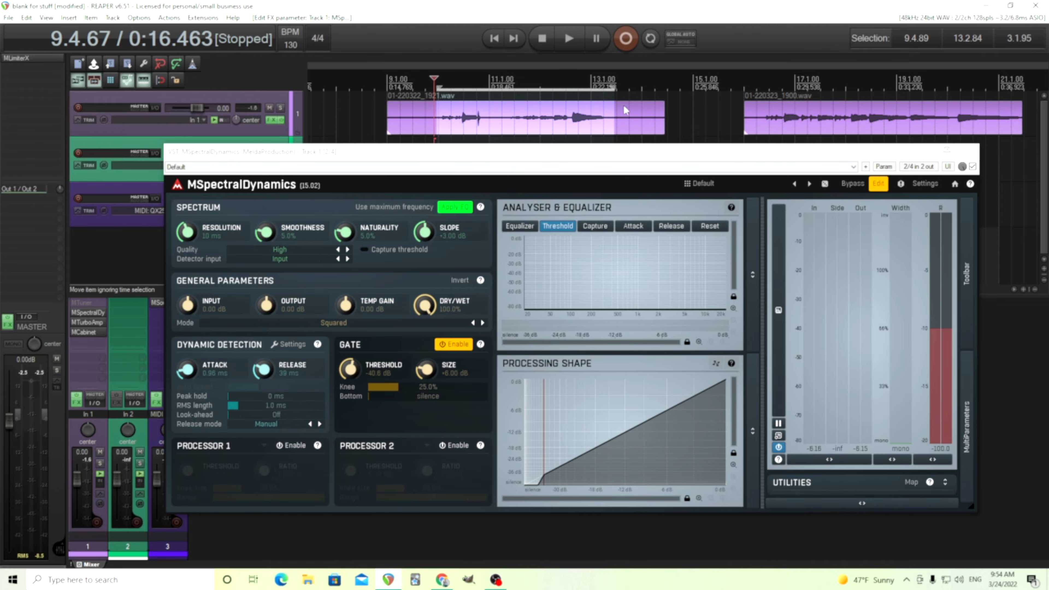
Play the selected part of the first clip, toggling the plug-in's bypass on and off to compare the sound.
{"action": "left_click", "coordinate": [567, 40]}
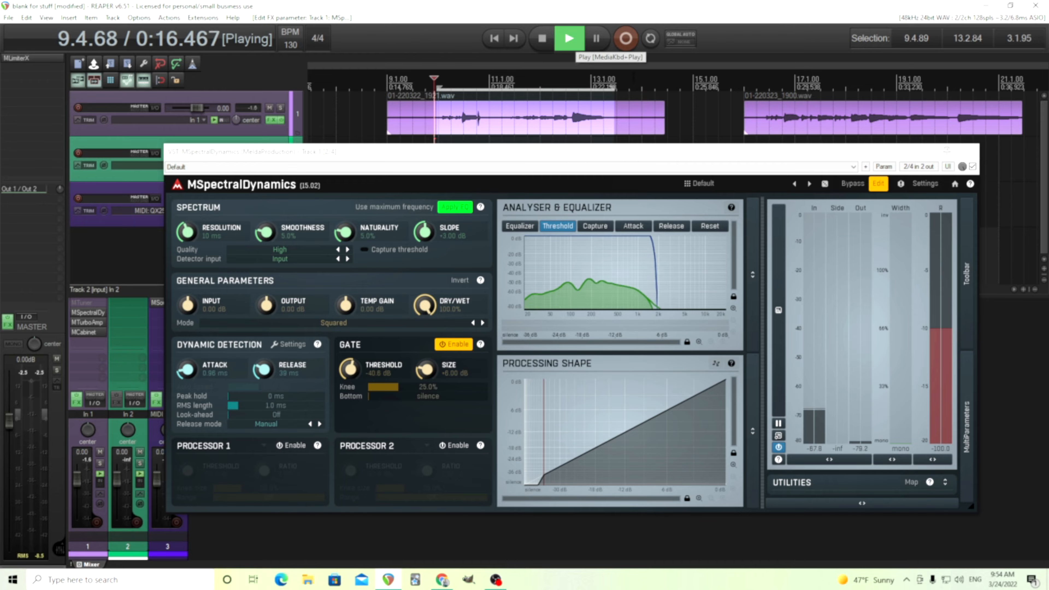
{"action": "left_click", "coordinate": [854, 188]}
{"action": "left_click", "coordinate": [855, 189]}
{"action": "left_click", "coordinate": [855, 189]}
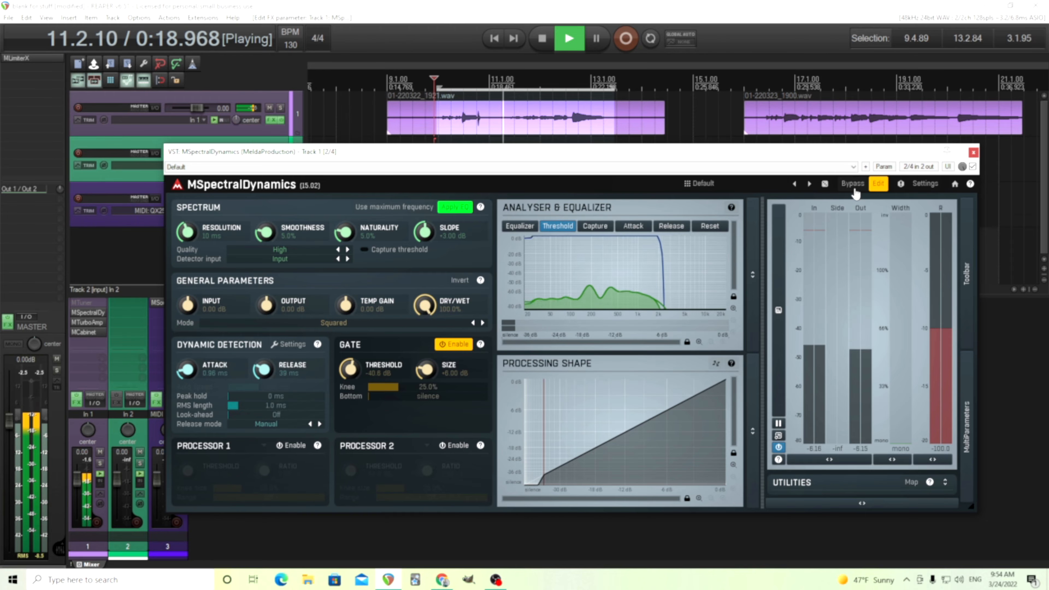
{"action": "left_click", "coordinate": [855, 190]}
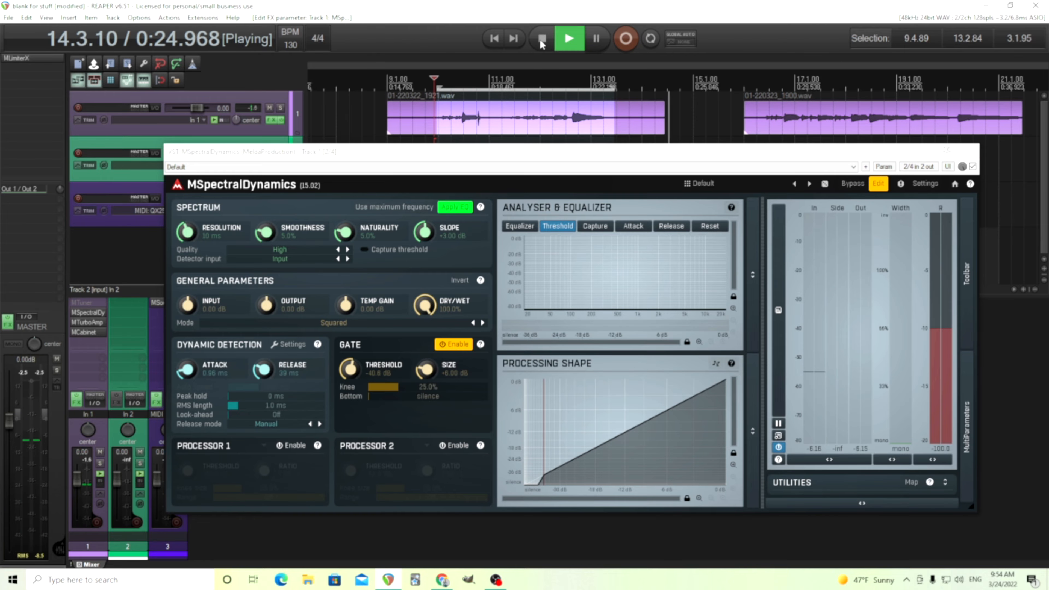
{"action": "key", "text": "space"}
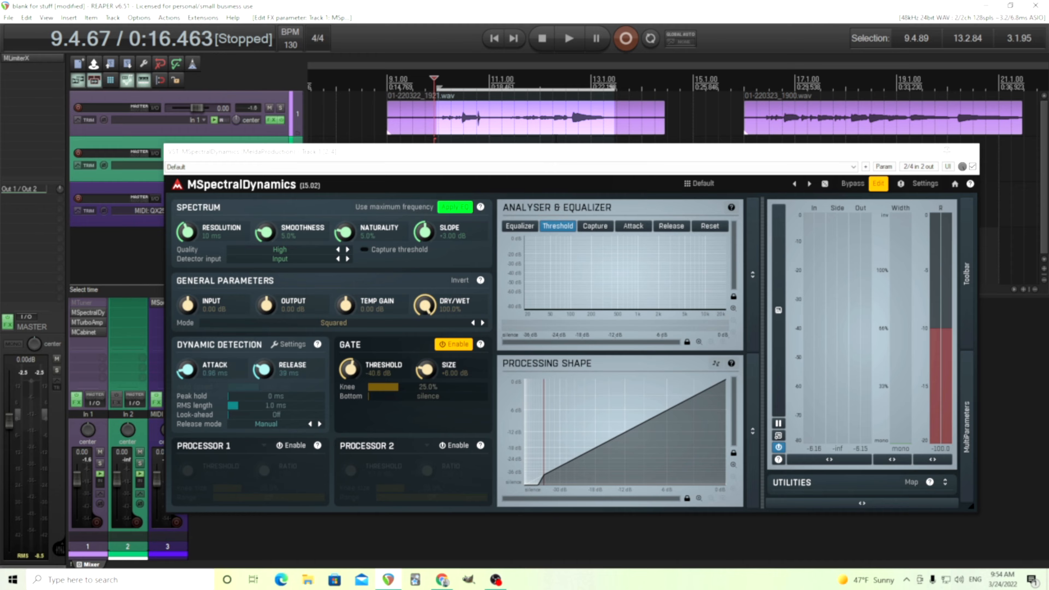
Place the edit cursor near the start of the second clip and reload the plug-in's Default preset.
{"action": "left_click", "coordinate": [756, 124]}
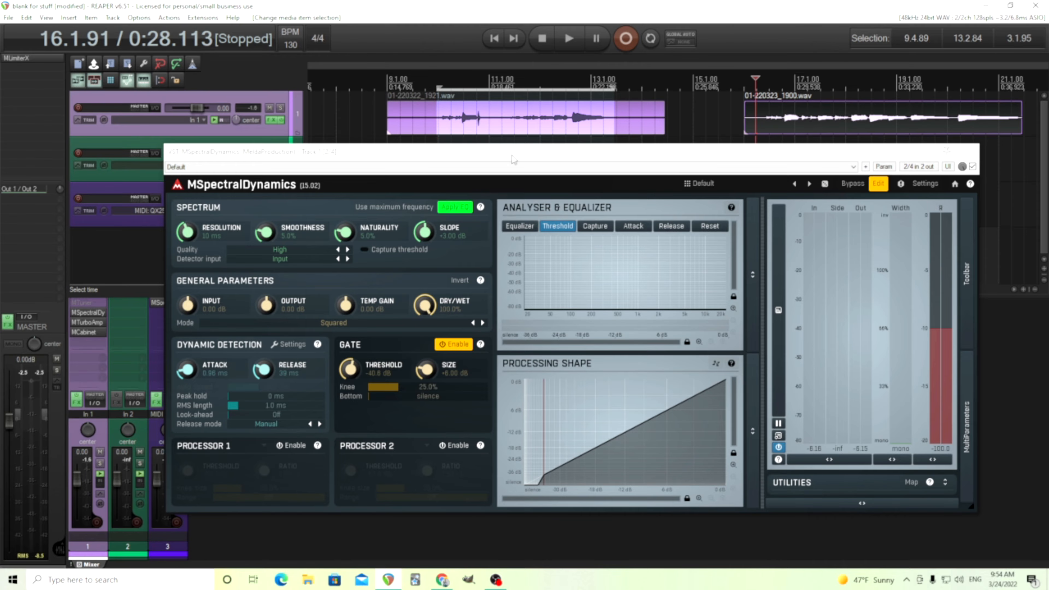
{"action": "left_click", "coordinate": [704, 184]}
{"action": "left_click", "coordinate": [727, 240]}
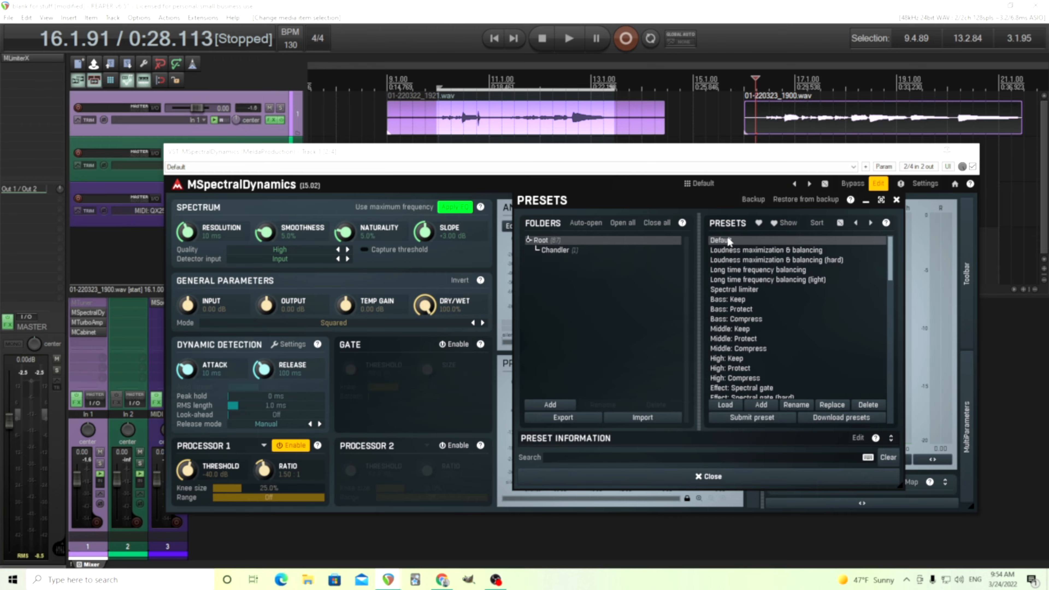
Close the presets window and audition the second clip with the plug-in bypassed.
{"action": "left_click", "coordinate": [896, 200]}
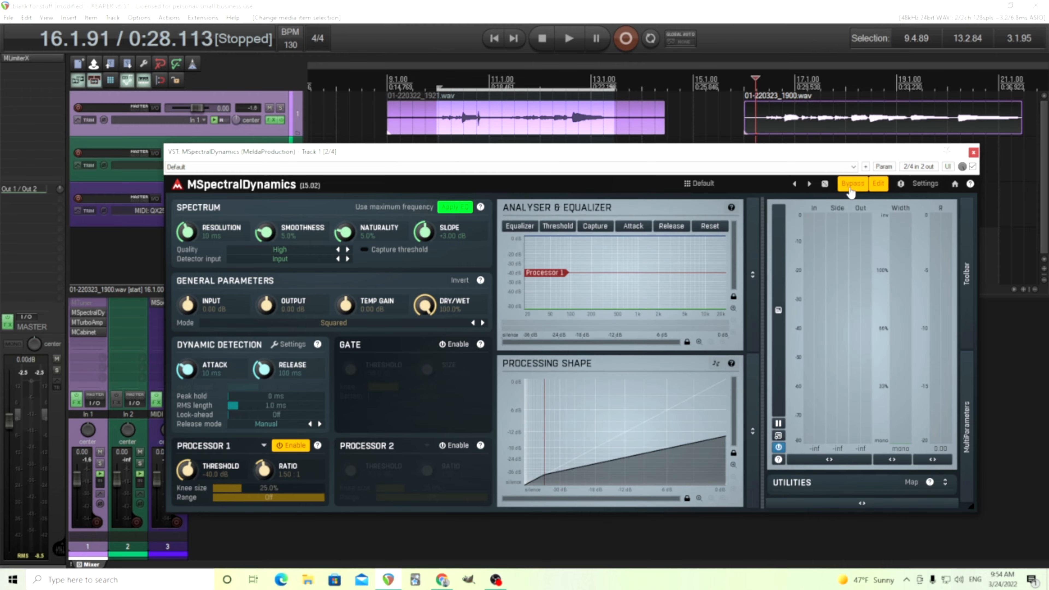
{"action": "left_click_drag", "start_coordinate": [813, 161], "coordinate": [780, 189]}
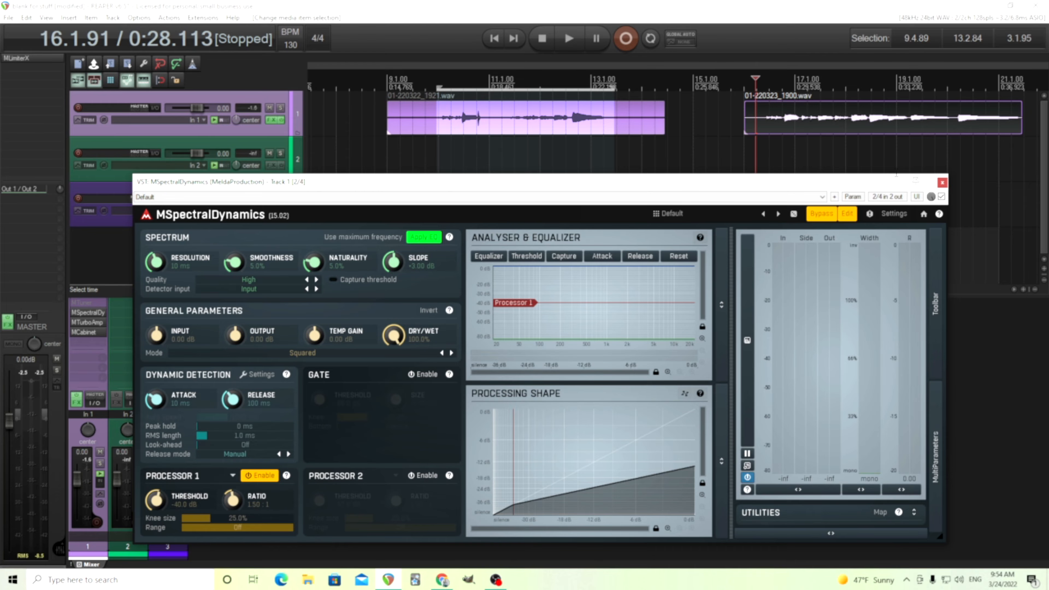
{"action": "left_click", "coordinate": [569, 38]}
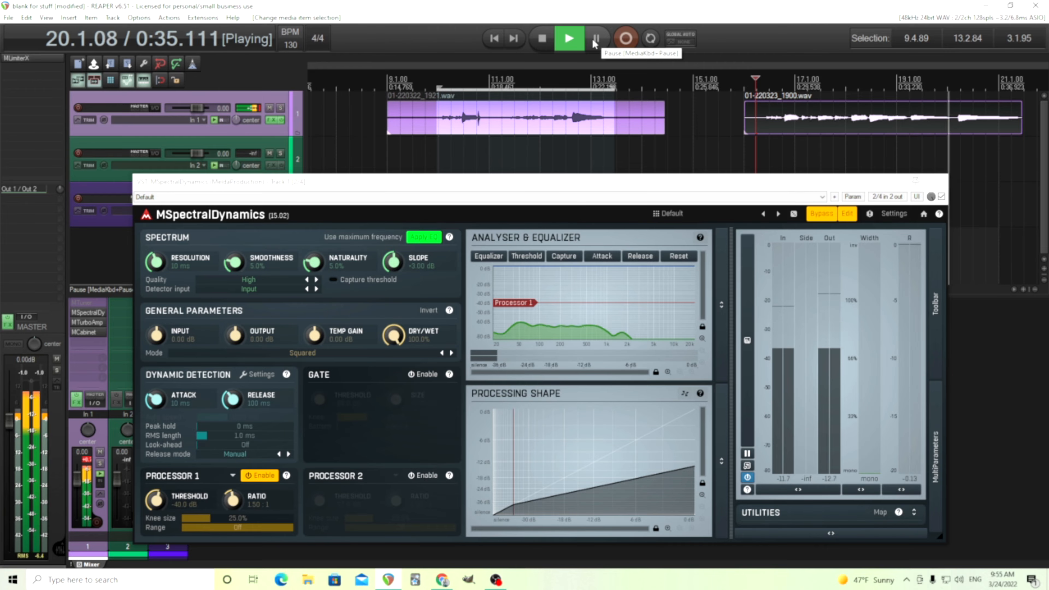
{"action": "left_click", "coordinate": [543, 38]}
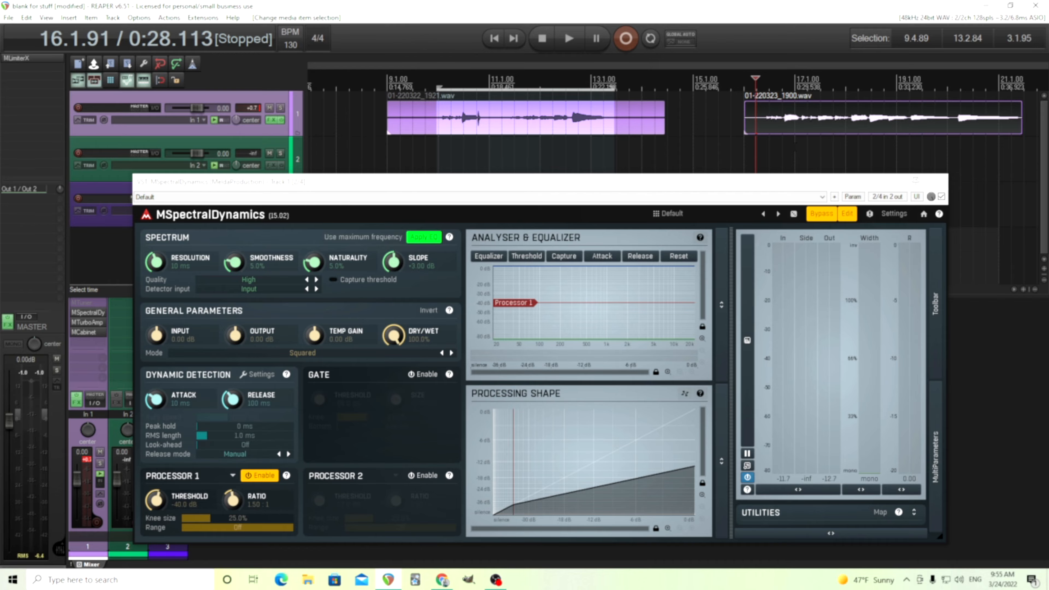
Select a short noise-only stretch from 17.1.37 to 17.1.52 in the second clip and turn on repeat.
{"action": "left_click", "coordinate": [794, 146]}
{"action": "scroll", "coordinate": [793, 148], "scroll_direction": "up", "scroll_amount": 6}
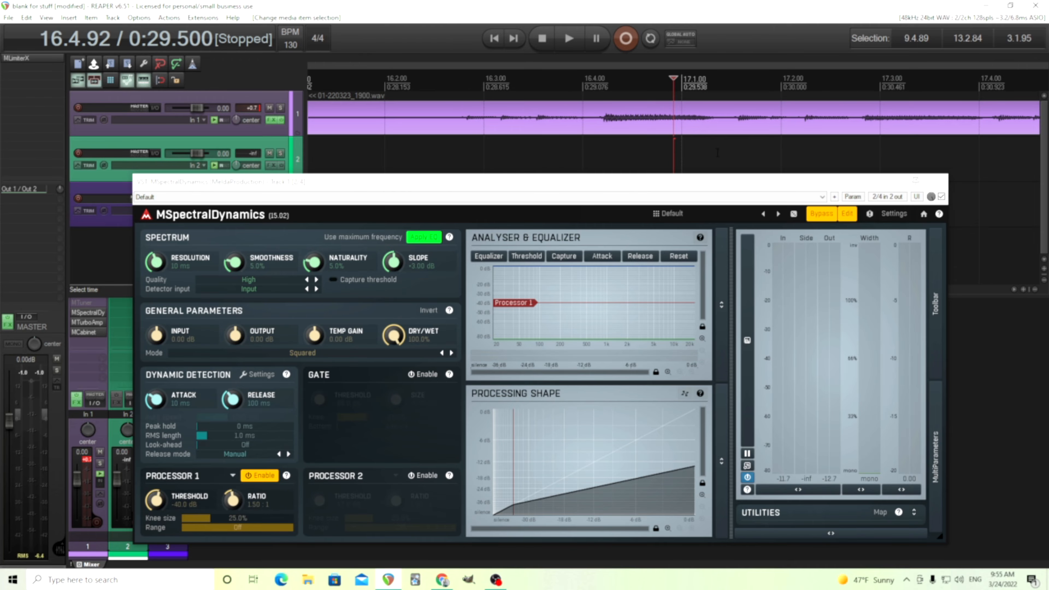
{"action": "left_click_drag", "start_coordinate": [717, 153], "coordinate": [735, 153]}
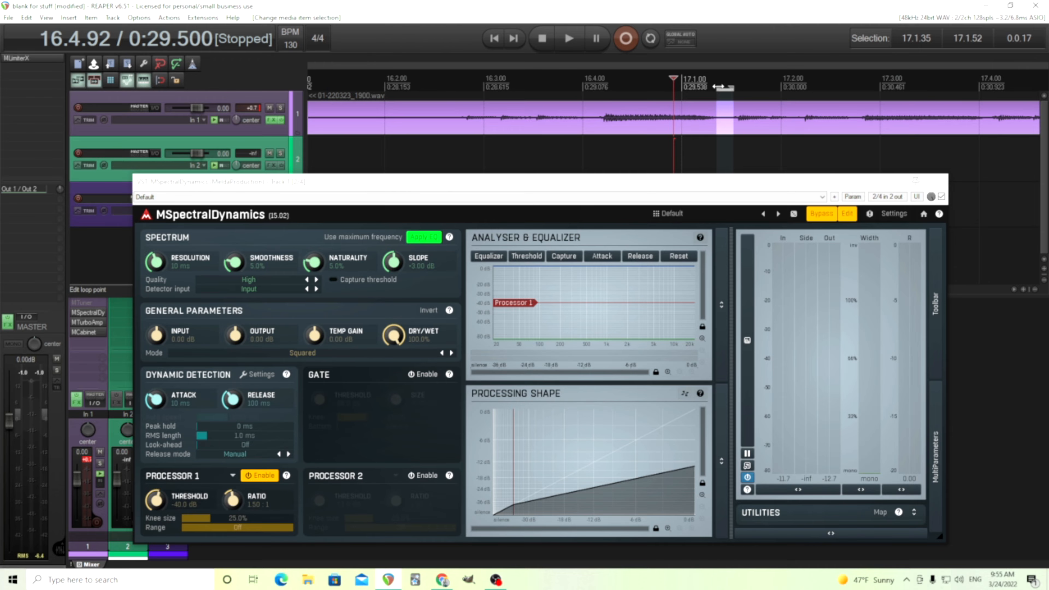
{"action": "left_click_drag", "start_coordinate": [719, 87], "coordinate": [719, 87]}
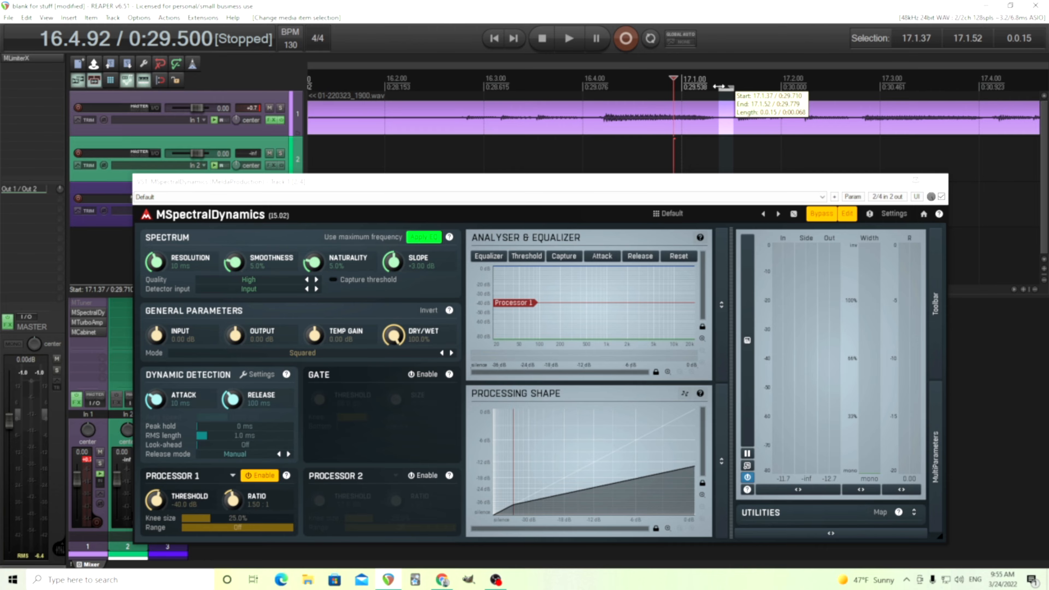
{"action": "left_click", "coordinate": [651, 39]}
With bypass off and Temp Gain at 24 dB, loop the noise selection and capture its spectrum as the threshold curve.
{"action": "left_click", "coordinate": [830, 220]}
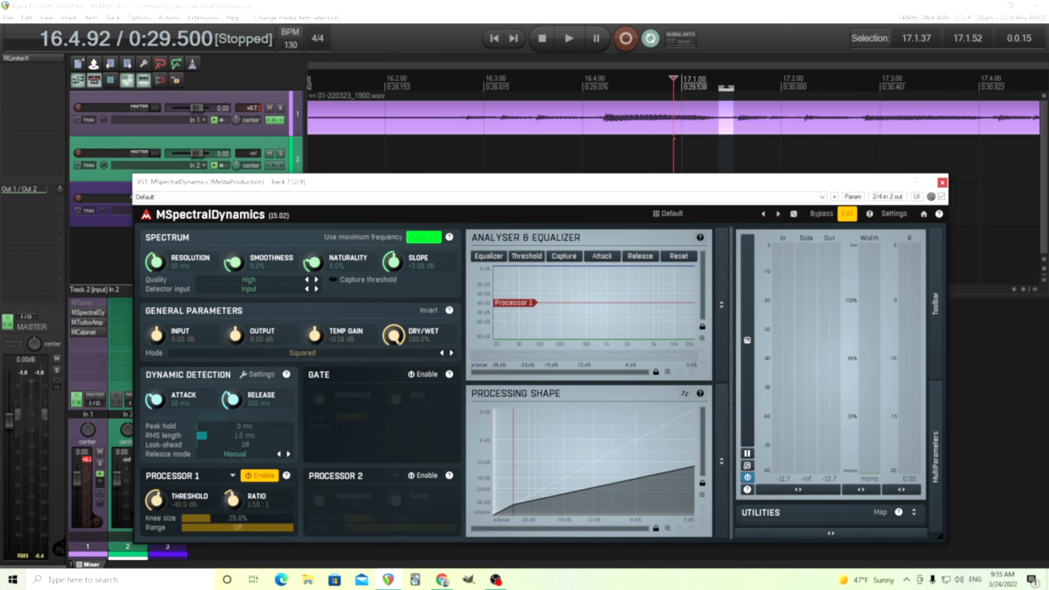
{"action": "left_click_drag", "start_coordinate": [315, 336], "coordinate": [315, 307]}
{"action": "left_click", "coordinate": [570, 39]}
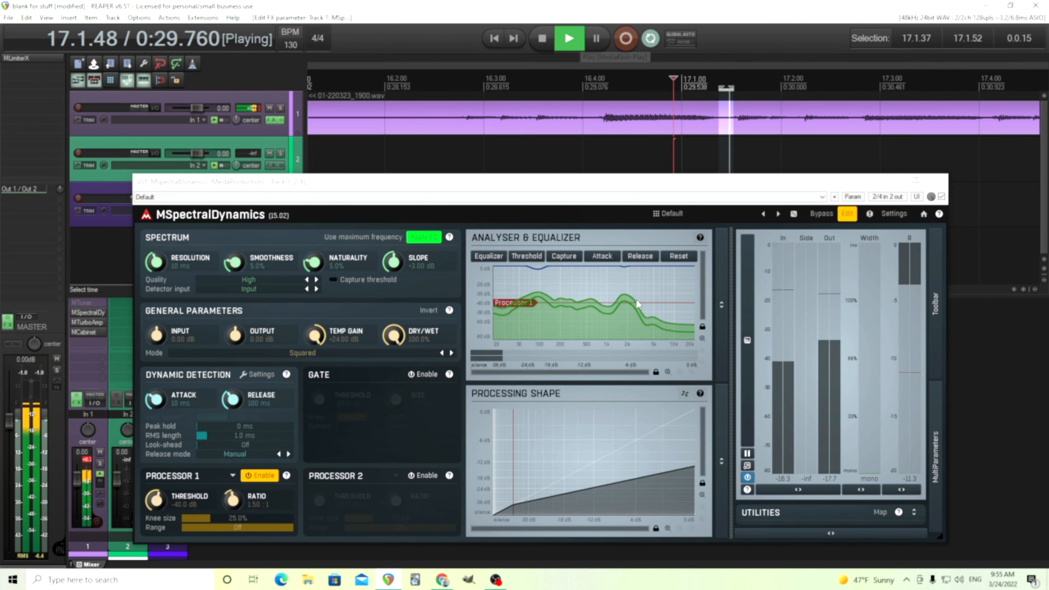
{"action": "left_click", "coordinate": [567, 257]}
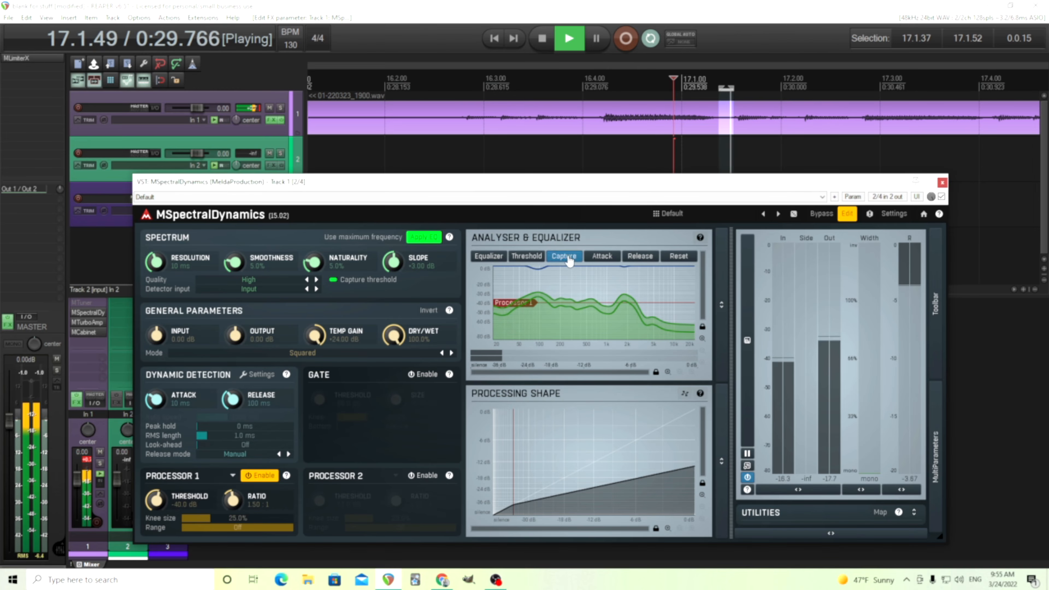
{"action": "left_click", "coordinate": [569, 258]}
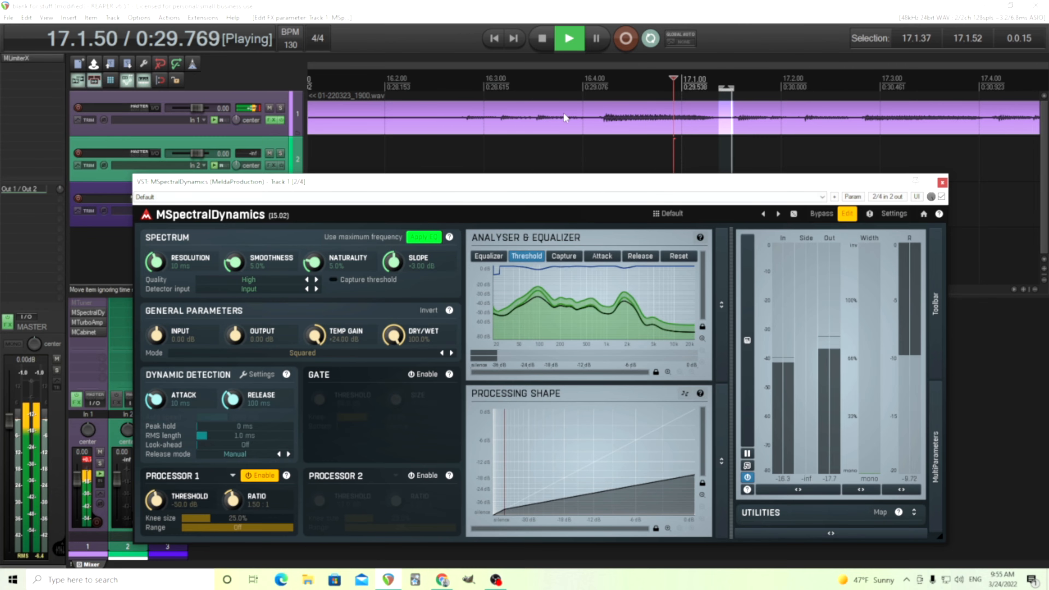
{"action": "left_click", "coordinate": [542, 40]}
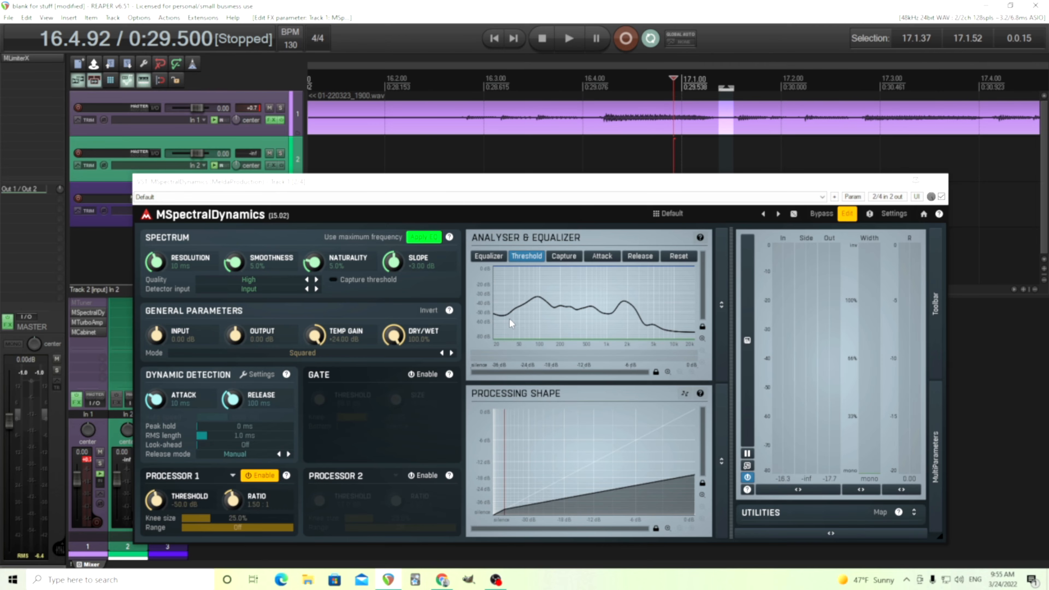
Extend the end of the time selection to 18.1.46 in the second clip.
{"action": "scroll", "coordinate": [533, 153], "scroll_direction": "down", "scroll_amount": 3}
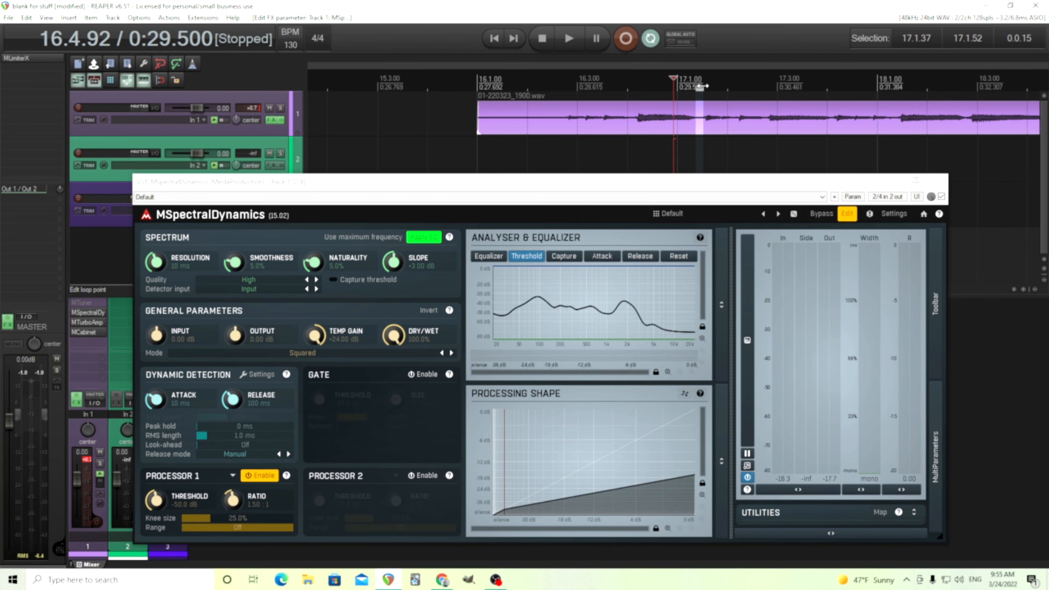
{"action": "left_click_drag", "start_coordinate": [701, 86], "coordinate": [902, 87]}
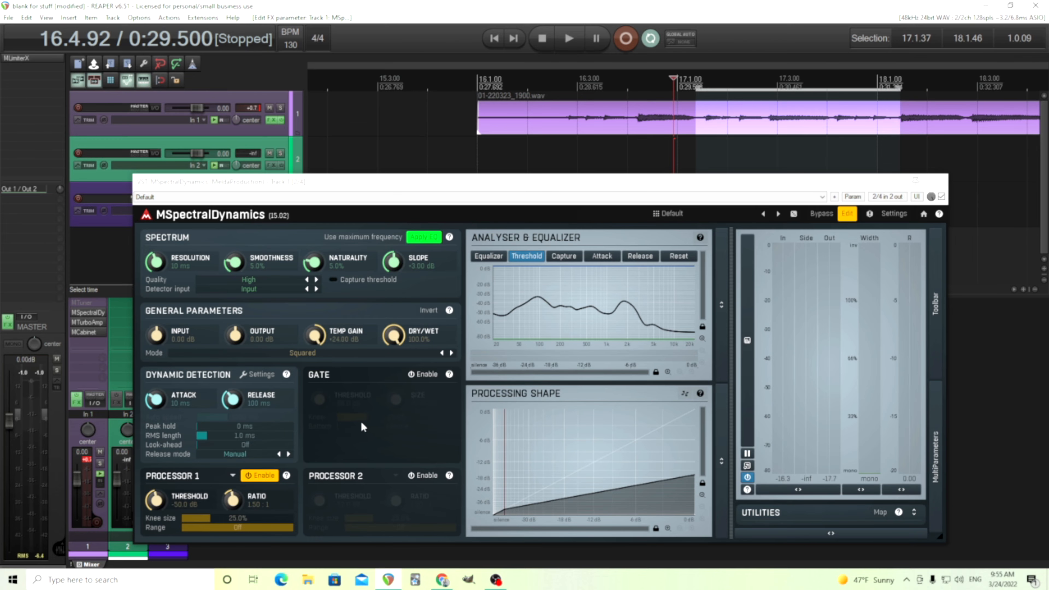
Disable Processor 1 and set dynamic detection to about 1 ms attack, 33 ms release, Peak RMS length and 4.0 ms look-ahead.
{"action": "left_click", "coordinate": [260, 476]}
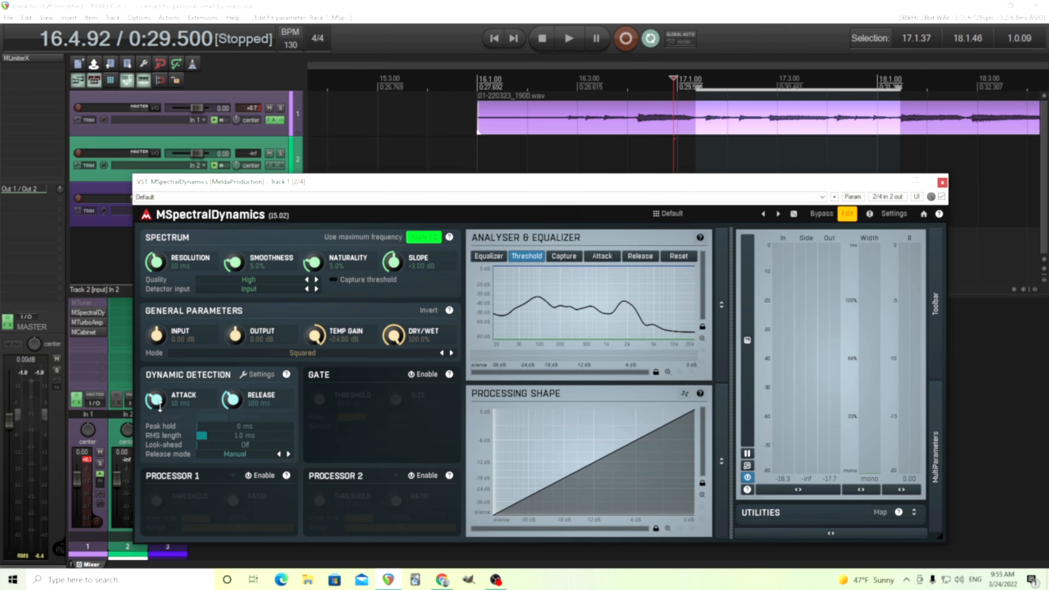
{"action": "left_click_drag", "start_coordinate": [160, 408], "coordinate": [160, 417]}
{"action": "mouse_move", "coordinate": [215, 436]}
{"action": "left_mouse_down"}
{"action": "mouse_move", "coordinate": [197, 436]}
{"action": "mouse_move", "coordinate": [221, 445]}
{"action": "left_mouse_up"}
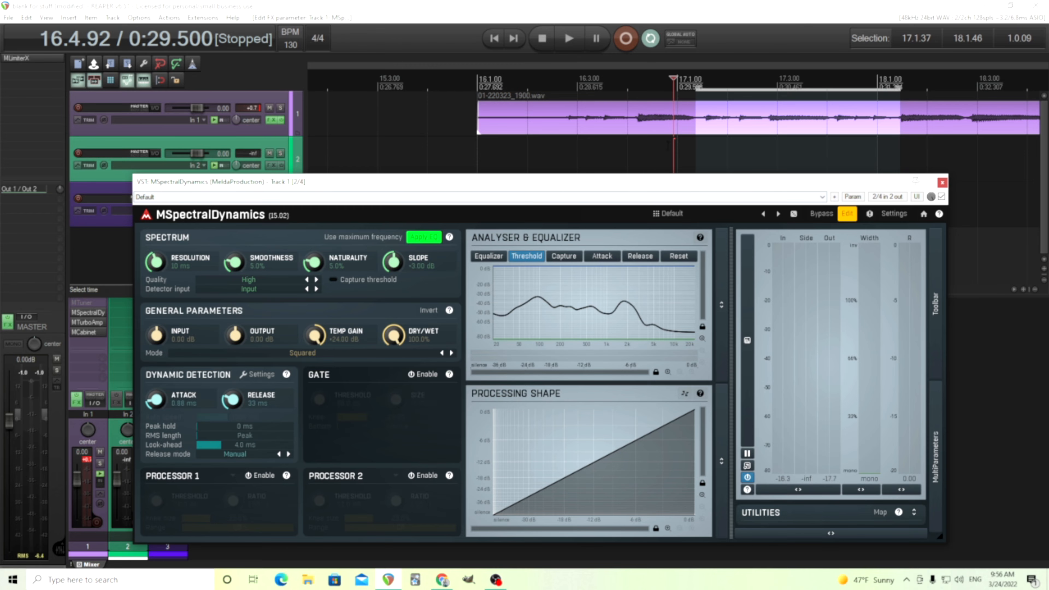
Start the time selection at 17.1.23, then enable the gate and raise its threshold to -33.4 dB during looped playback.
{"action": "left_click_drag", "start_coordinate": [697, 87], "coordinate": [688, 87]}
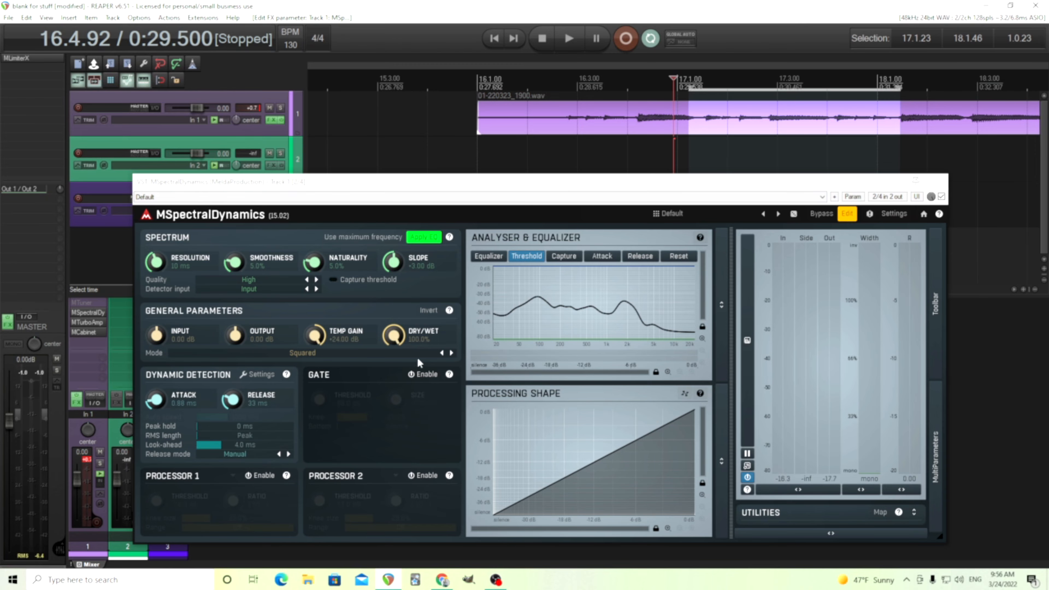
{"action": "left_click", "coordinate": [422, 374]}
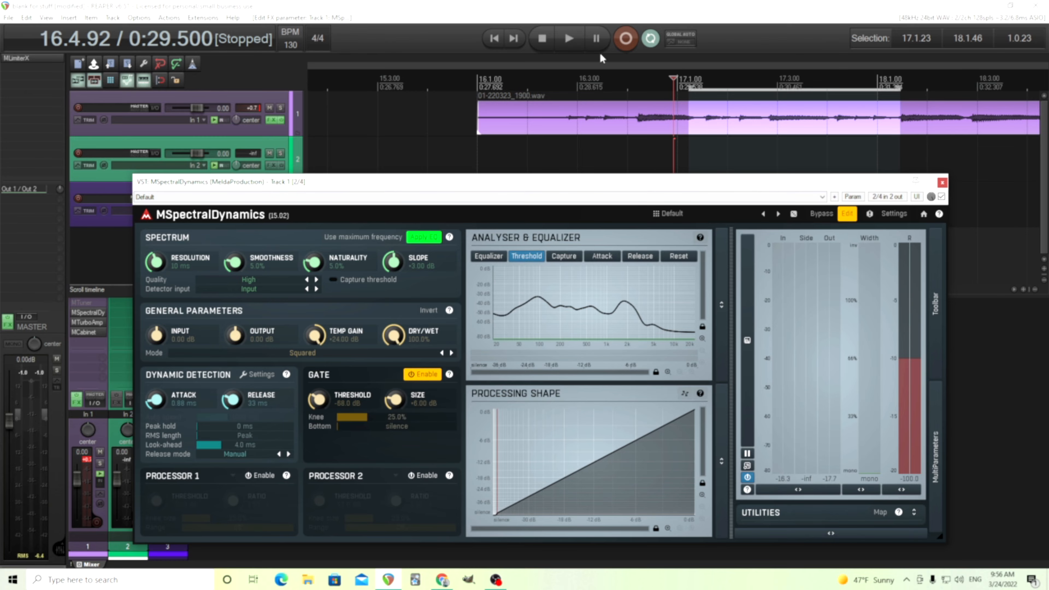
{"action": "key", "text": "space"}
{"action": "mouse_move", "coordinate": [327, 400]}
{"action": "left_mouse_down"}
{"action": "mouse_move", "coordinate": [327, 369]}
{"action": "mouse_move", "coordinate": [327, 403]}
{"action": "left_mouse_up"}
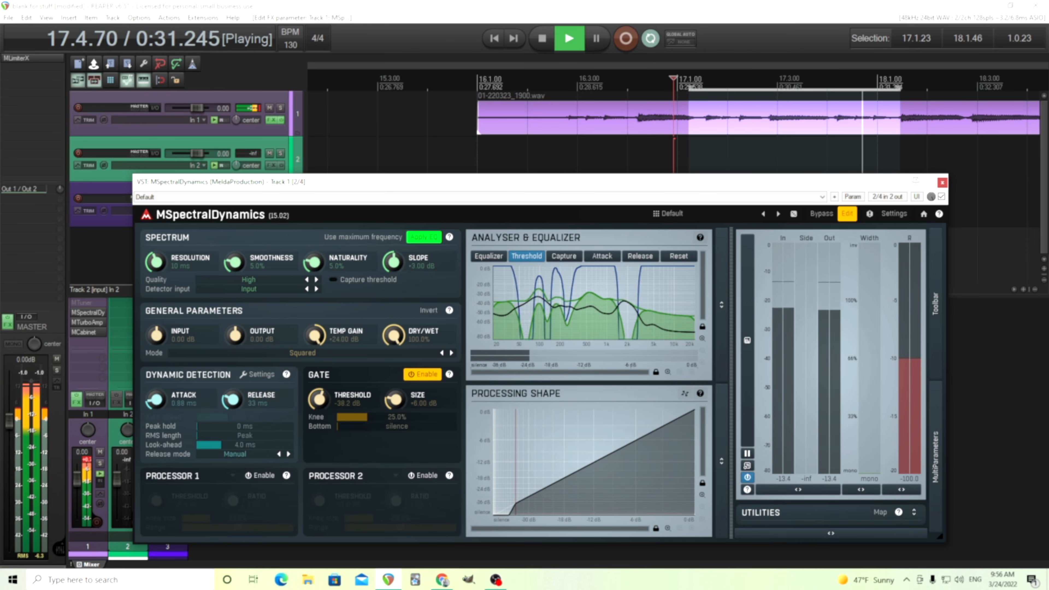
{"action": "left_click_drag", "start_coordinate": [327, 403], "coordinate": [328, 397]}
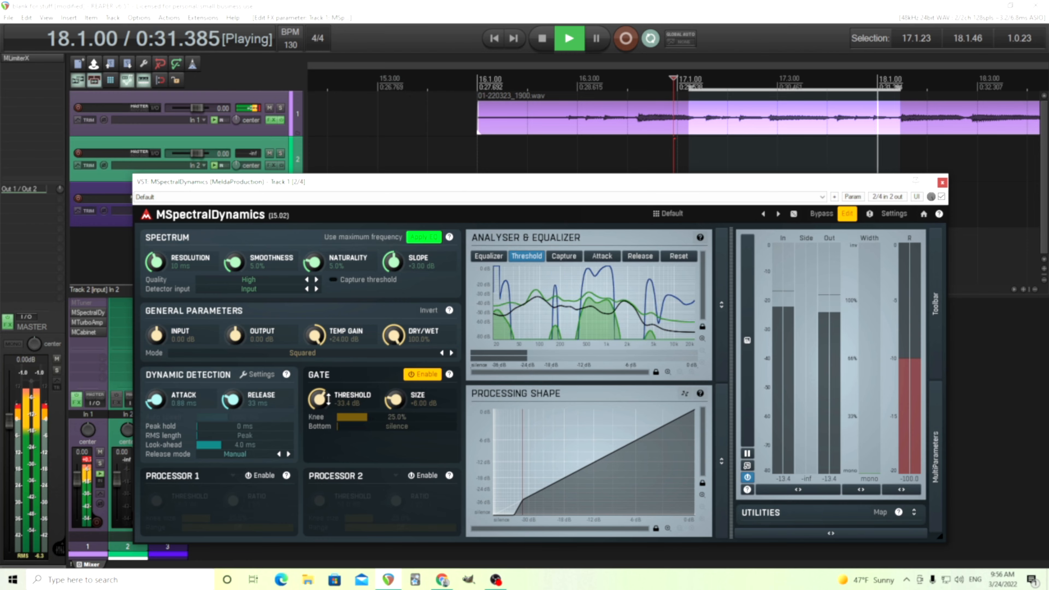
{"action": "left_click", "coordinate": [542, 39]}
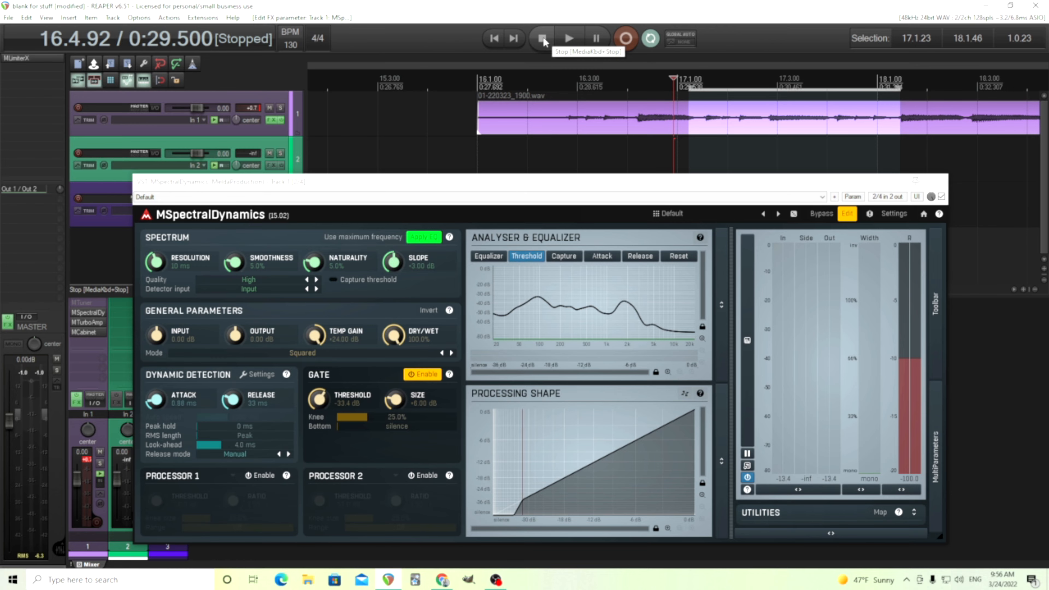
Turn off repeat and audition the second clip from near its start at 16.1.30 with the gate active.
{"action": "scroll", "coordinate": [583, 164], "scroll_direction": "down", "scroll_amount": 3}
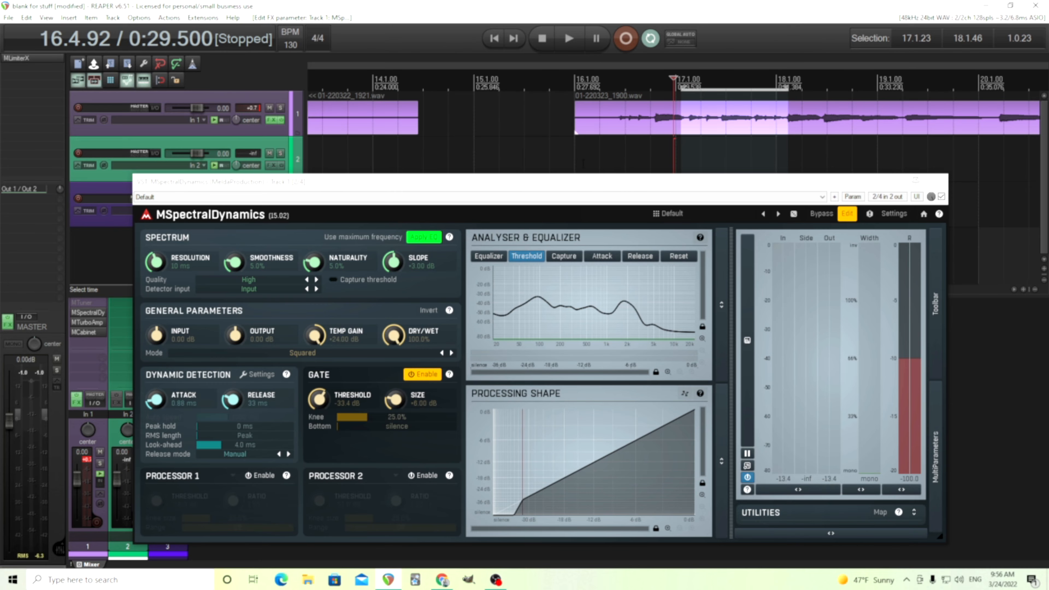
{"action": "left_click", "coordinate": [583, 160]}
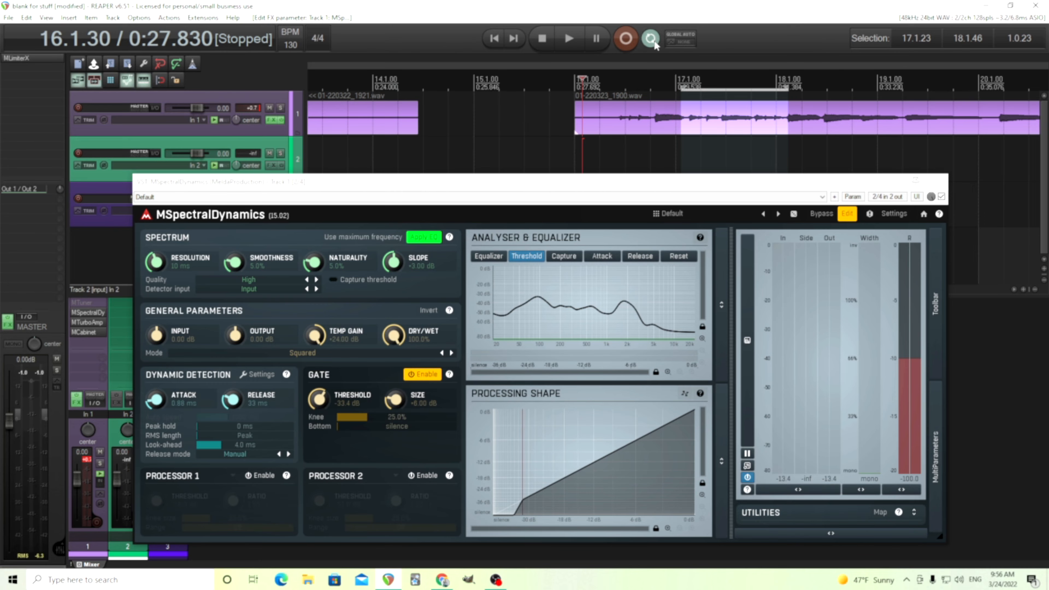
{"action": "scroll", "coordinate": [764, 140], "scroll_direction": "down", "scroll_amount": 3}
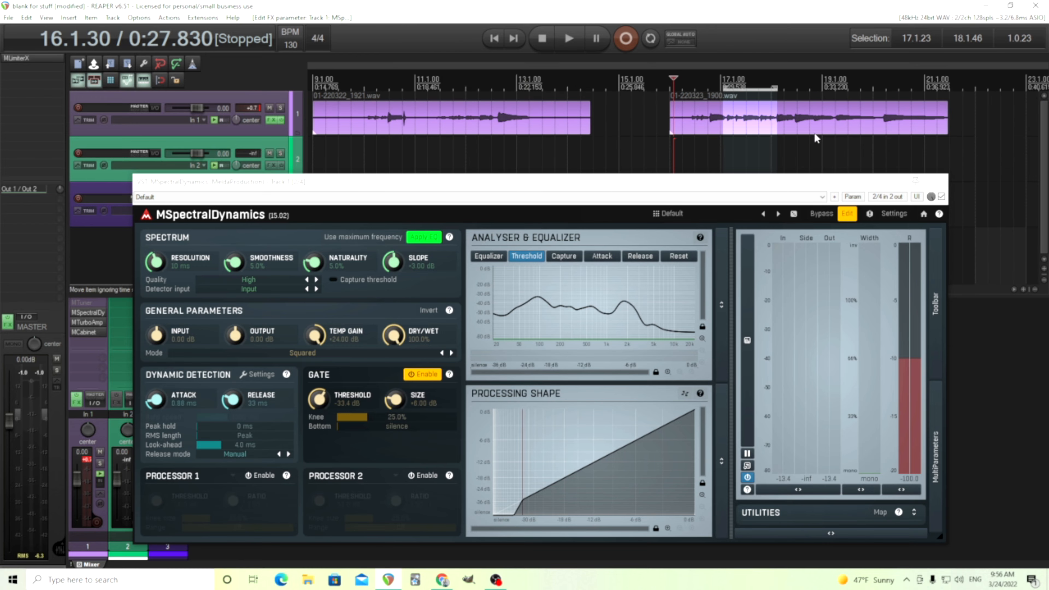
{"action": "left_click", "coordinate": [569, 39]}
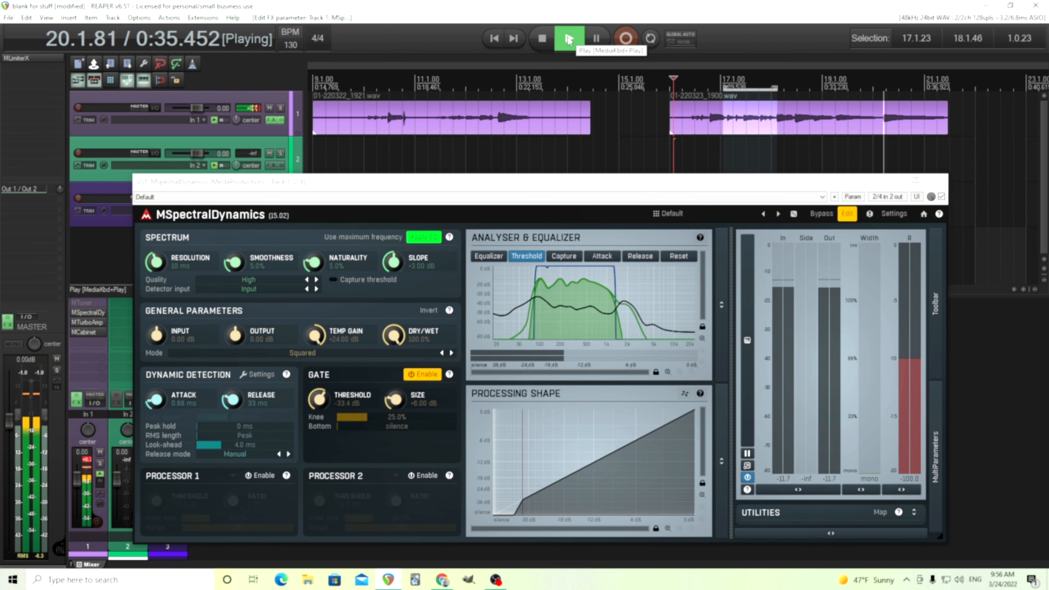
{"action": "left_click", "coordinate": [545, 38]}
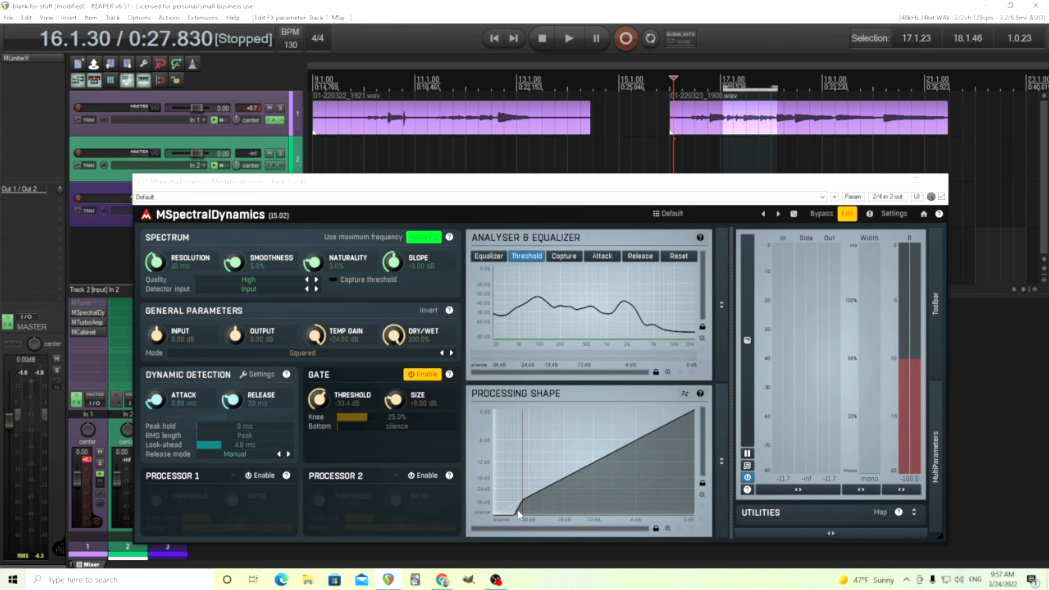
Try larger gate sizes, restore the size to 6.00 dB, and lower the gate knee to 0.40%.
{"action": "mouse_move", "coordinate": [398, 400]}
{"action": "left_mouse_down"}
{"action": "mouse_move", "coordinate": [397, 378]}
{"action": "mouse_move", "coordinate": [397, 400]}
{"action": "left_mouse_up"}
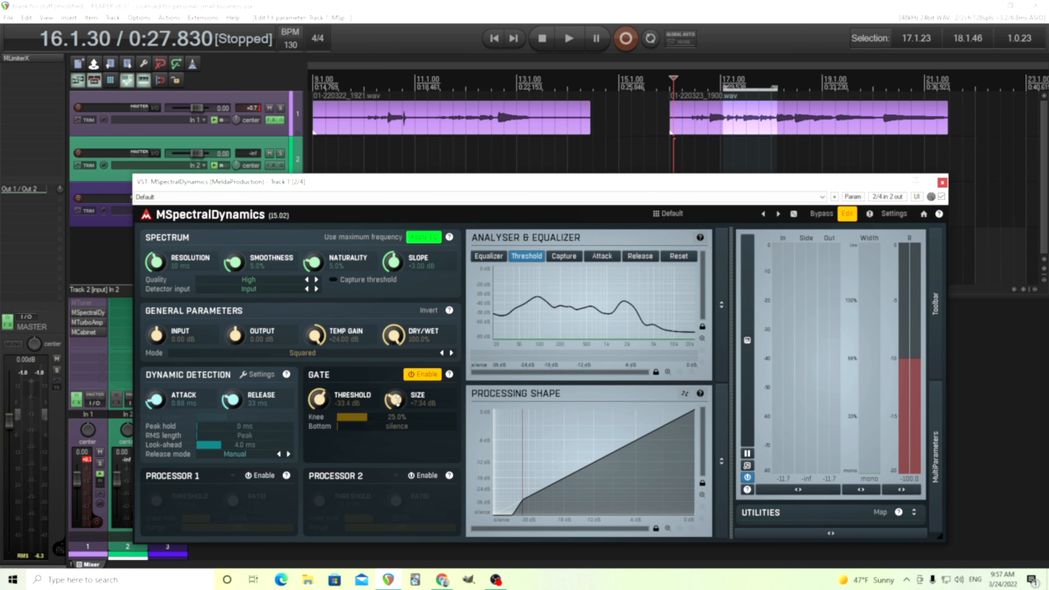
{"action": "double_click", "coordinate": [395, 398]}
{"action": "left_click_drag", "start_coordinate": [395, 399], "coordinate": [332, 416]}
{"action": "double_click", "coordinate": [391, 403]}
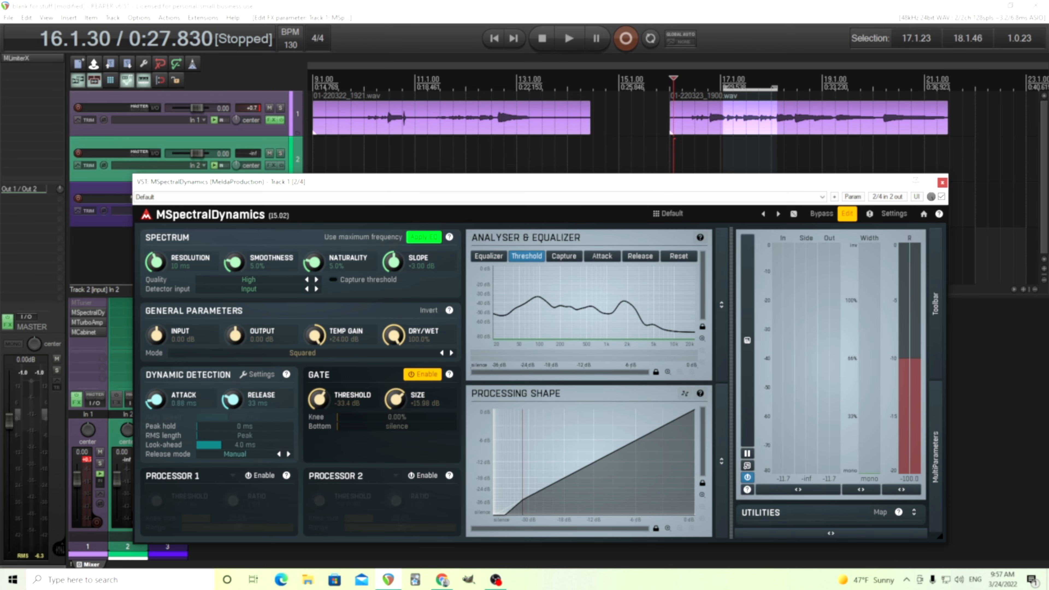
{"action": "double_click", "coordinate": [399, 400]}
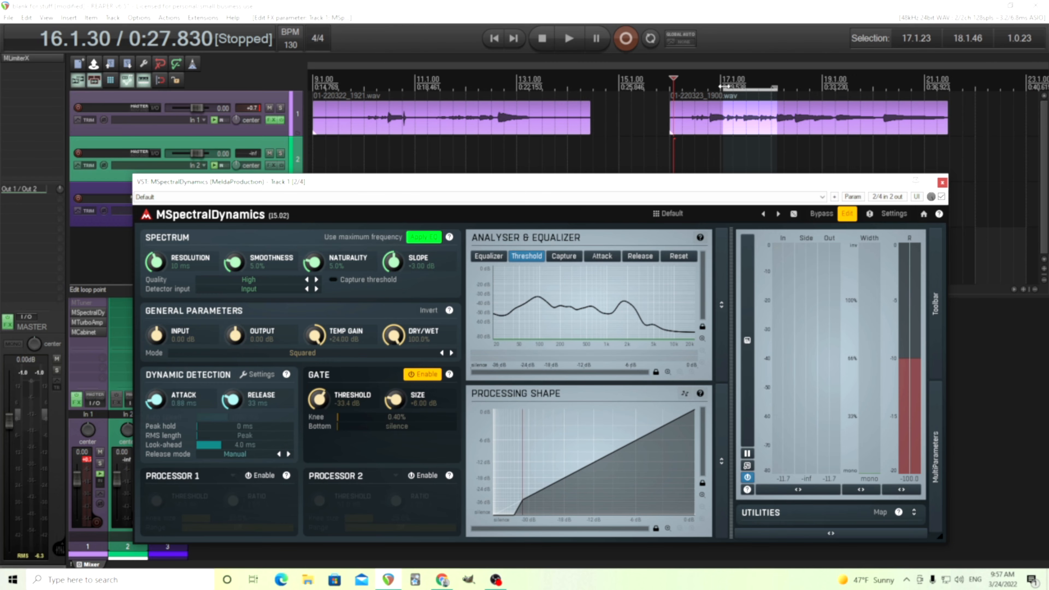
Set the time selection to 16.2.68 through 21.2.65 in the second clip and place the edit cursor just before it.
{"action": "left_click_drag", "start_coordinate": [726, 86], "coordinate": [691, 86]}
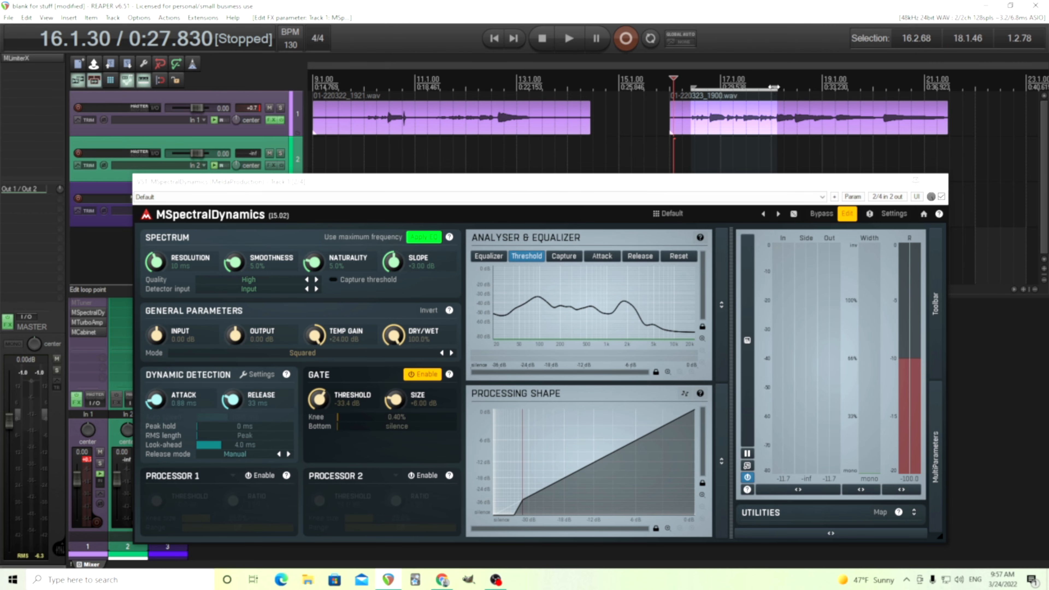
{"action": "left_click_drag", "start_coordinate": [775, 87], "coordinate": [946, 93]}
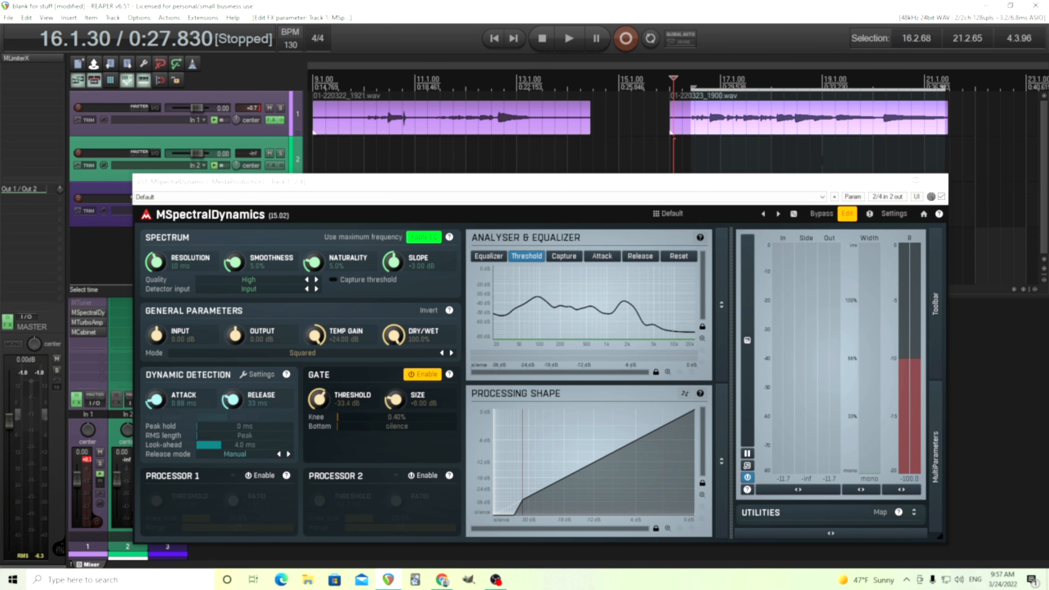
{"action": "left_click", "coordinate": [689, 155]}
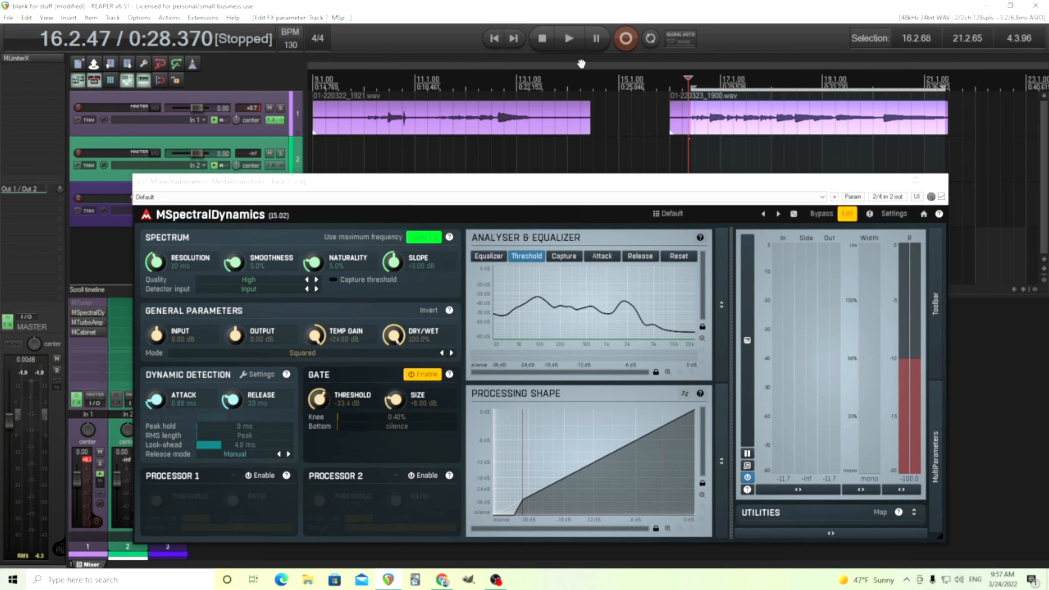
Play the selected part of the second clip on repeat, toggling the plug-in's bypass to compare the sound.
{"action": "left_click", "coordinate": [651, 41]}
{"action": "left_click", "coordinate": [562, 41]}
{"action": "left_click", "coordinate": [821, 215]}
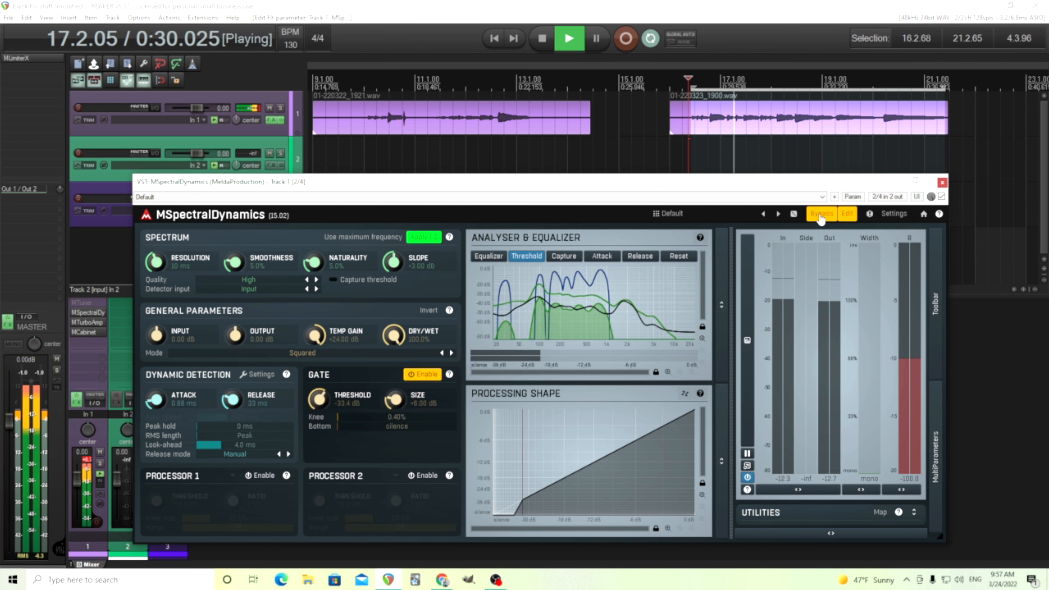
{"action": "left_click", "coordinate": [821, 215]}
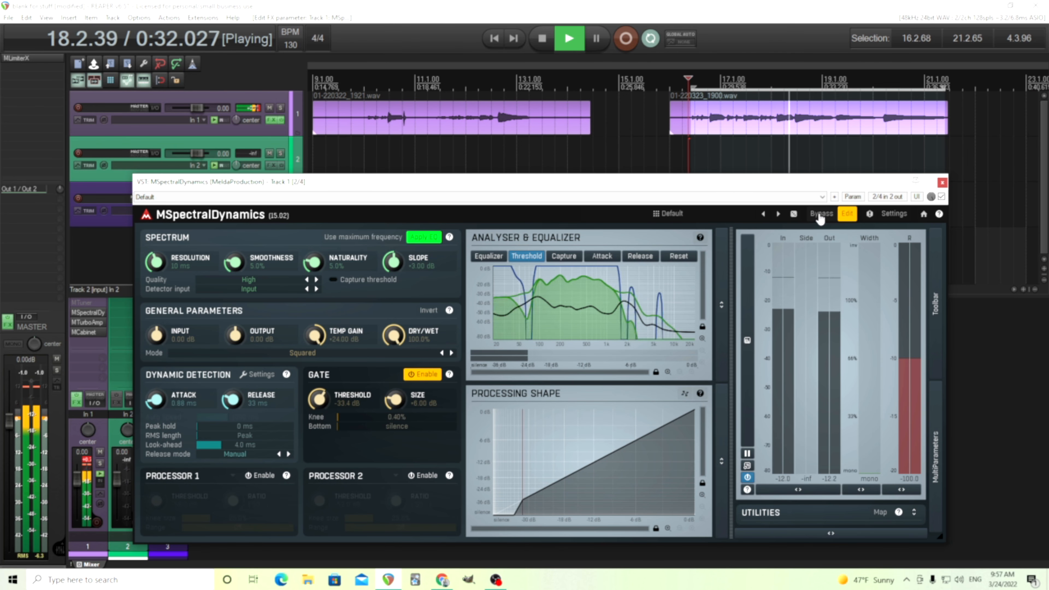
{"action": "left_click", "coordinate": [821, 215]}
{"action": "left_click", "coordinate": [821, 215]}
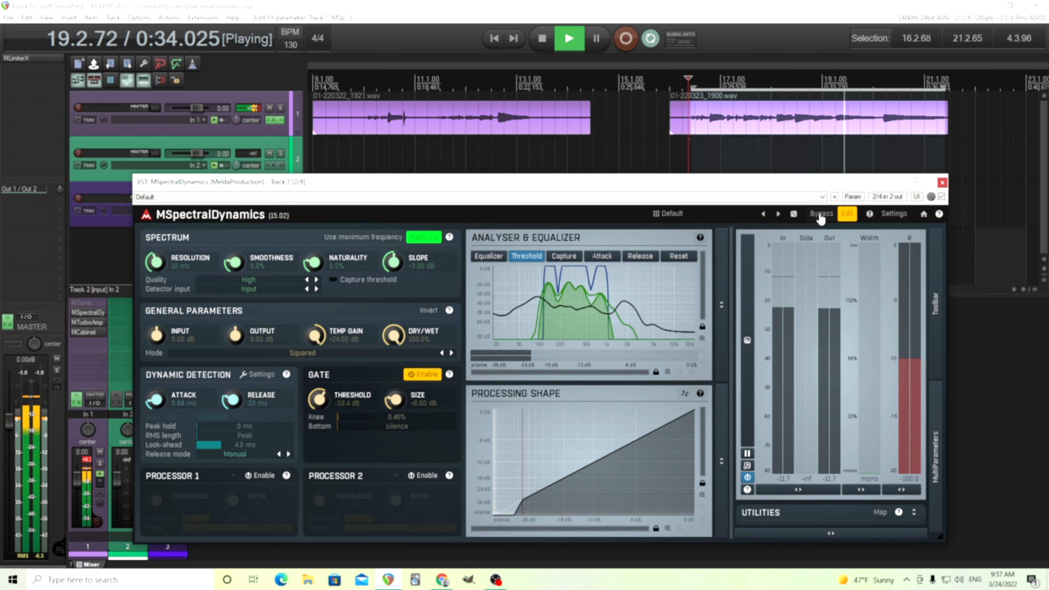
Compare the looping second clip with and without noise removal by repeatedly switching the MSpectralDynamics bypass, leaving the effect active.
{"action": "left_click", "coordinate": [821, 215]}
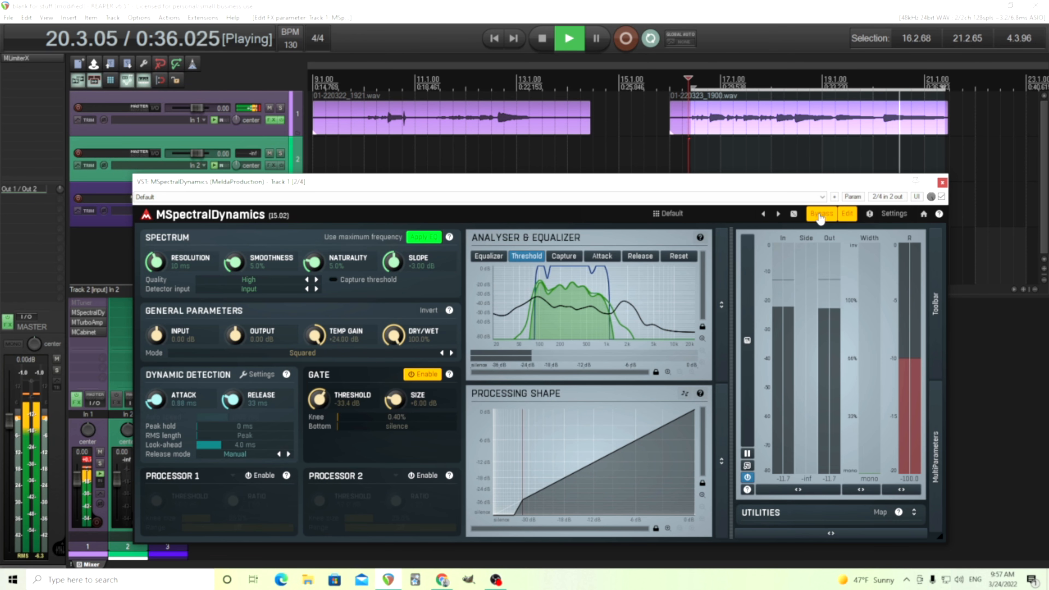
{"action": "left_click", "coordinate": [820, 215]}
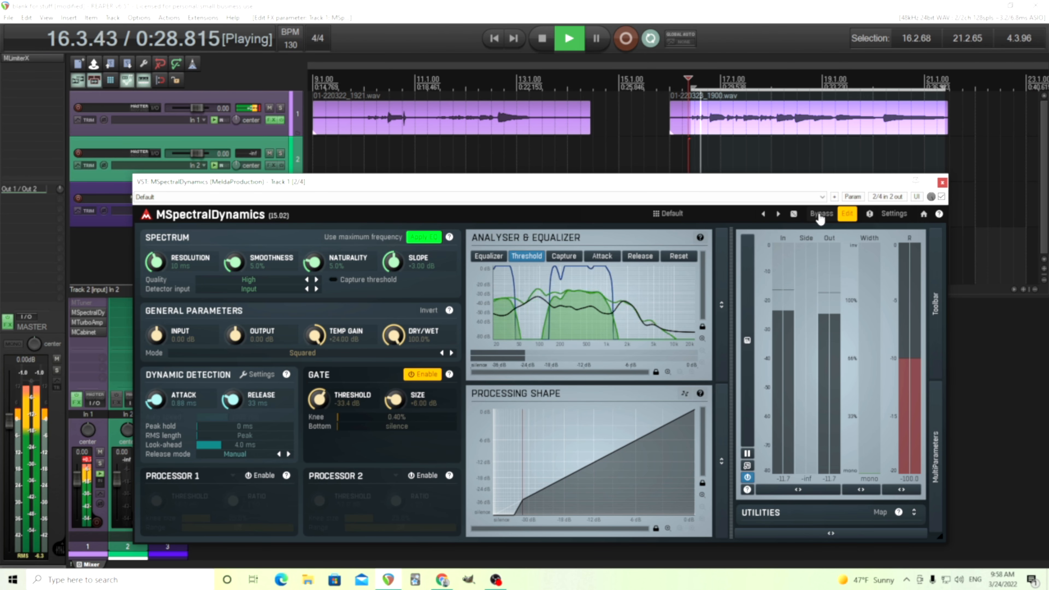
{"action": "left_click", "coordinate": [821, 215]}
{"action": "left_click", "coordinate": [820, 215]}
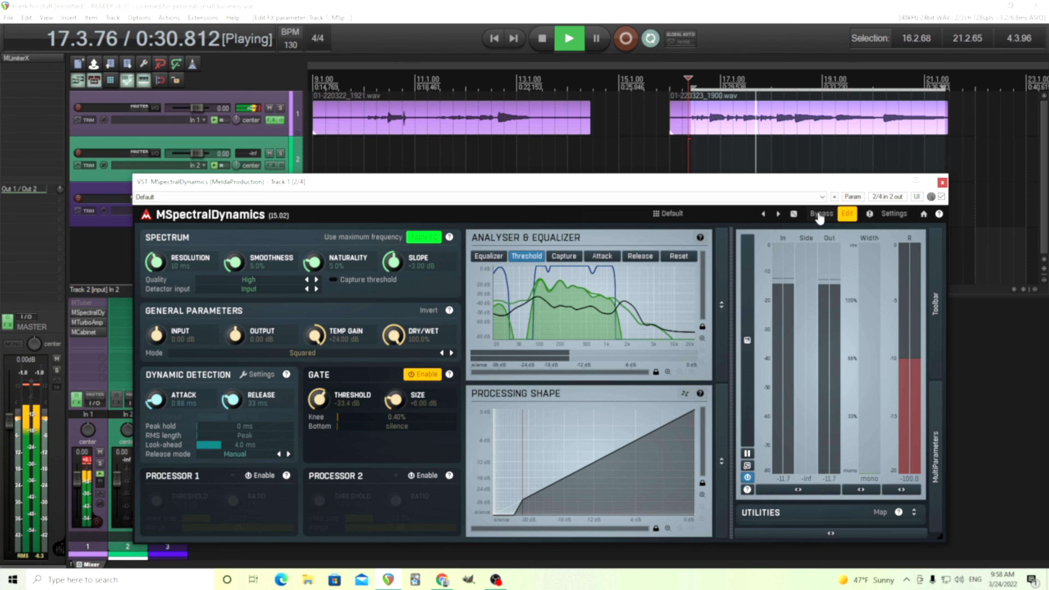
{"action": "left_click", "coordinate": [821, 215]}
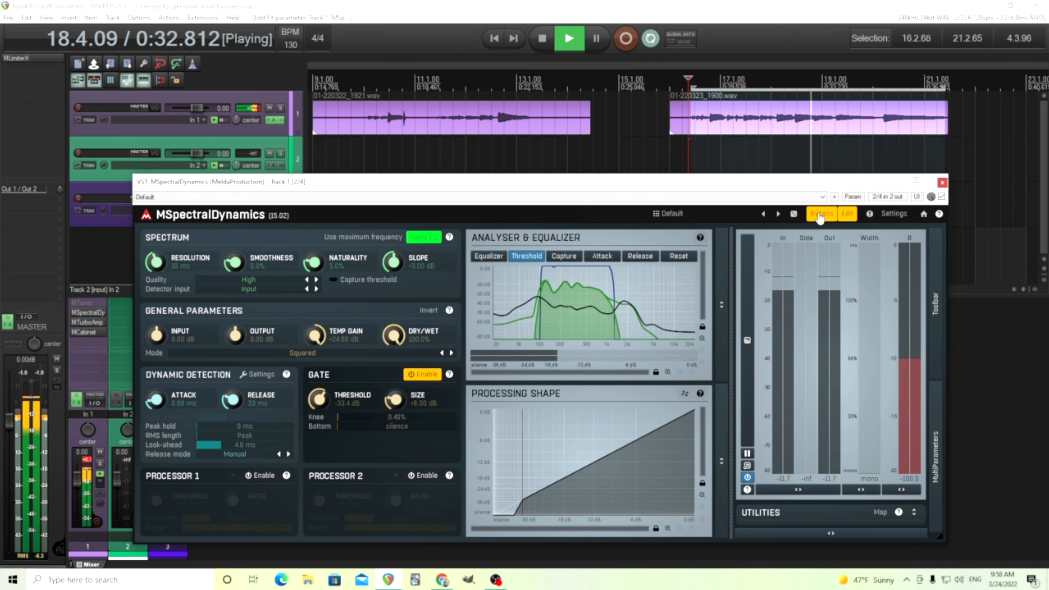
{"action": "left_click", "coordinate": [821, 215]}
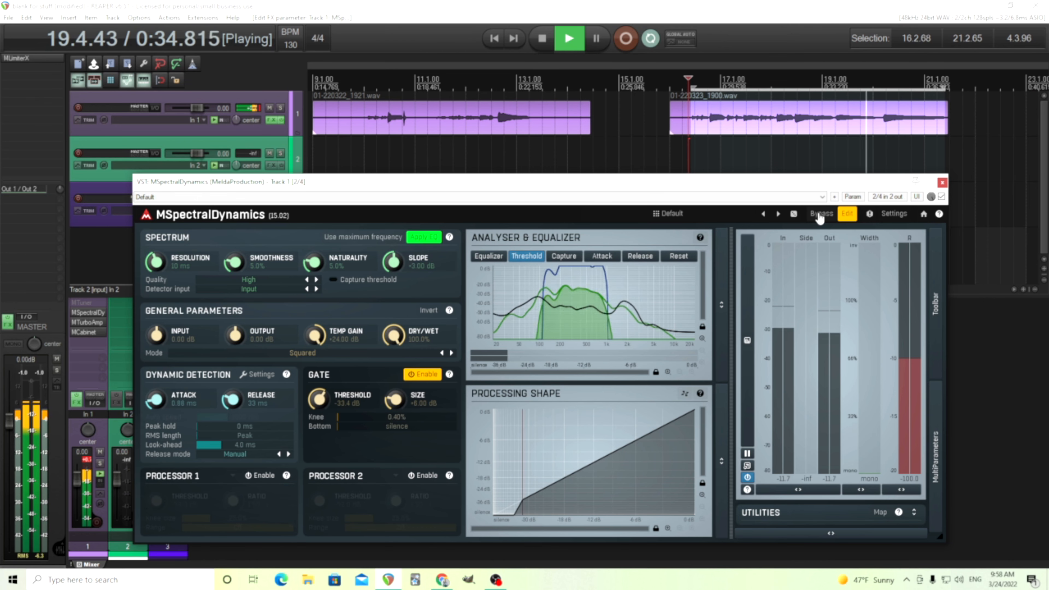
Stop playback and move the MSpectralDynamics window slightly upward, just beneath the two audio clips.
{"action": "left_click", "coordinate": [544, 39]}
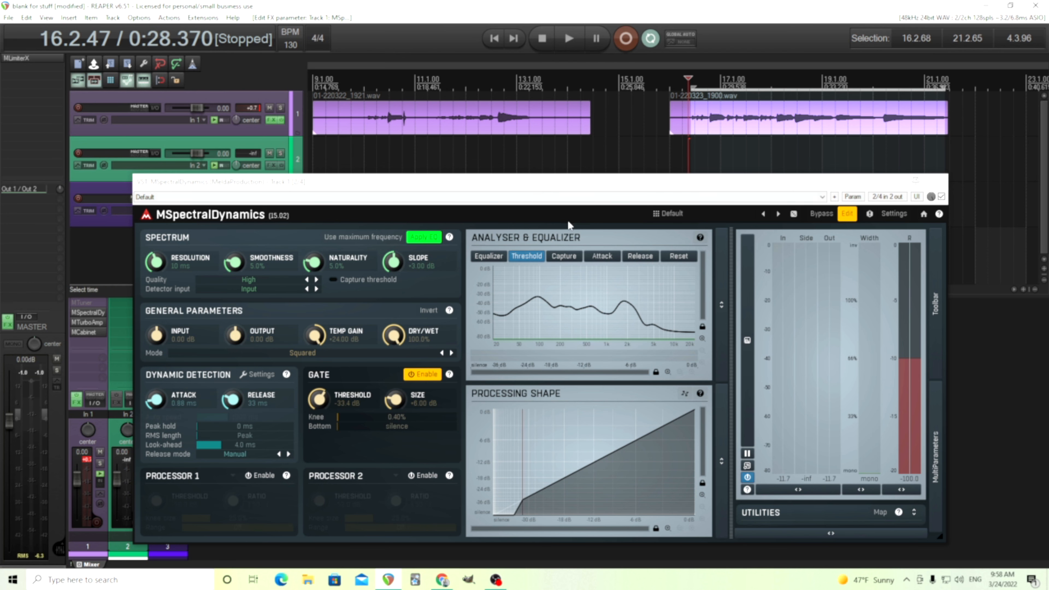
{"action": "left_click_drag", "start_coordinate": [563, 190], "coordinate": [570, 152]}
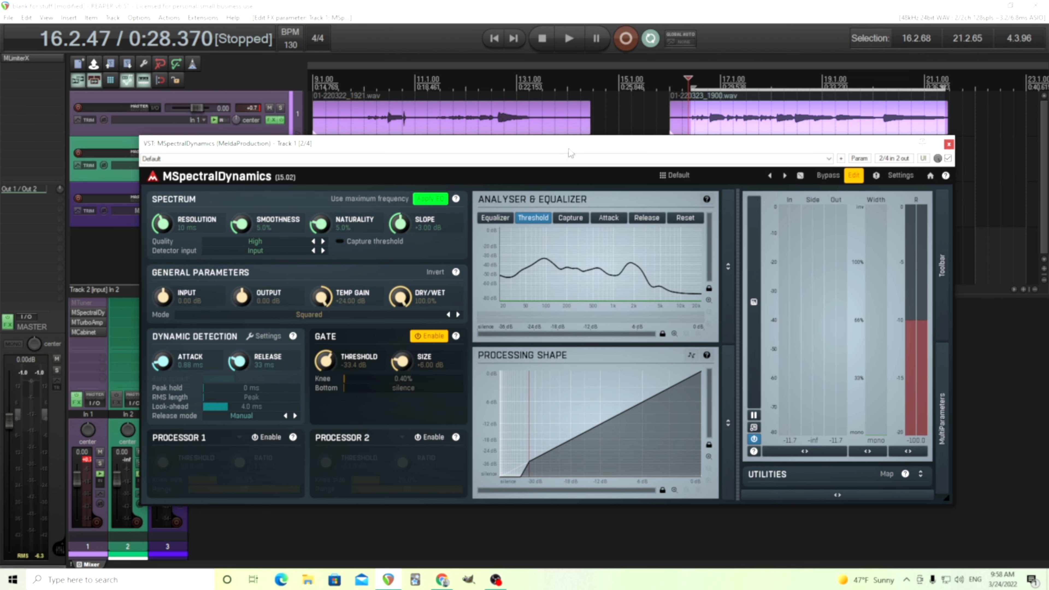